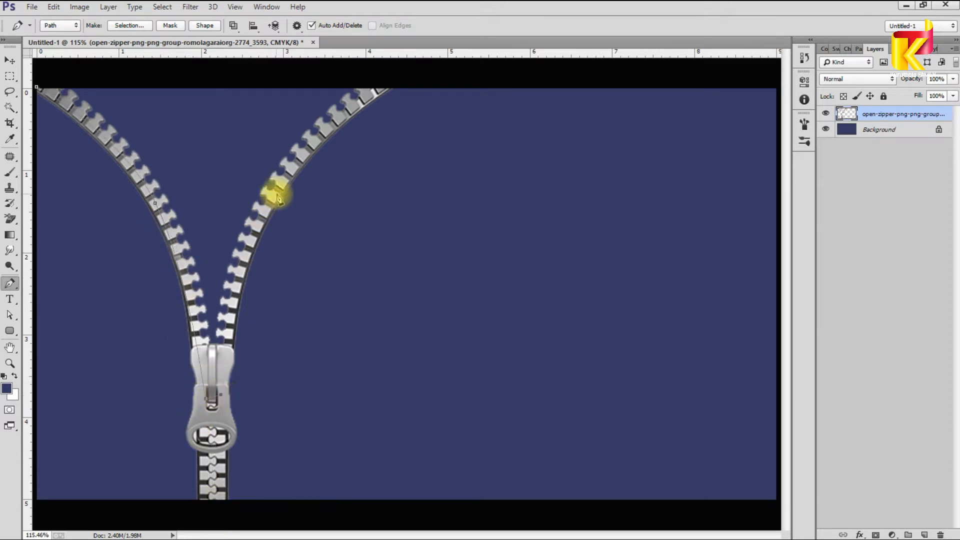
Step: Turn the zipper-opening path into a selection and fill it with black on a new layer
{"action": "left_click", "coordinate": [421, 74]}
{"action": "scroll", "coordinate": [399, 118], "scroll_direction": "down", "scroll_amount": 4}
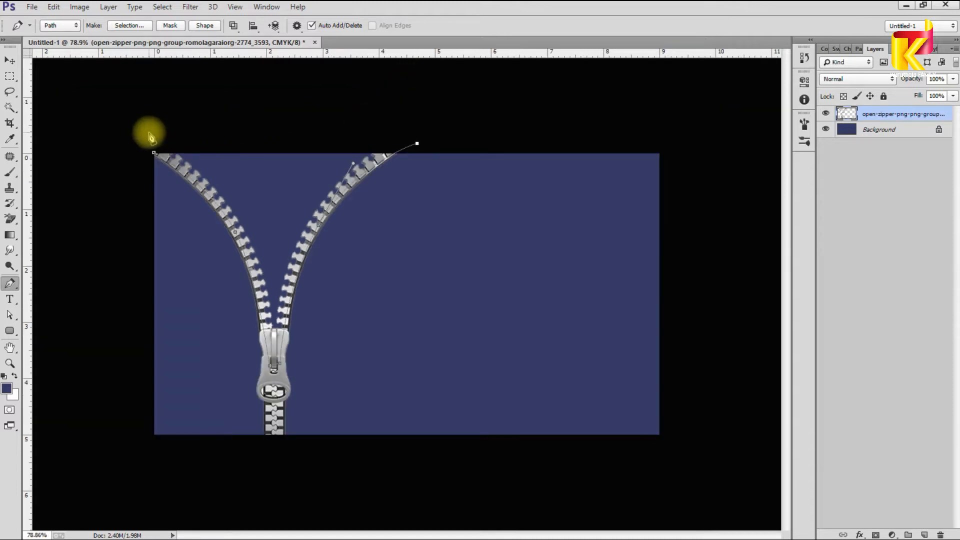
{"action": "key", "text": "ctrl+Return"}
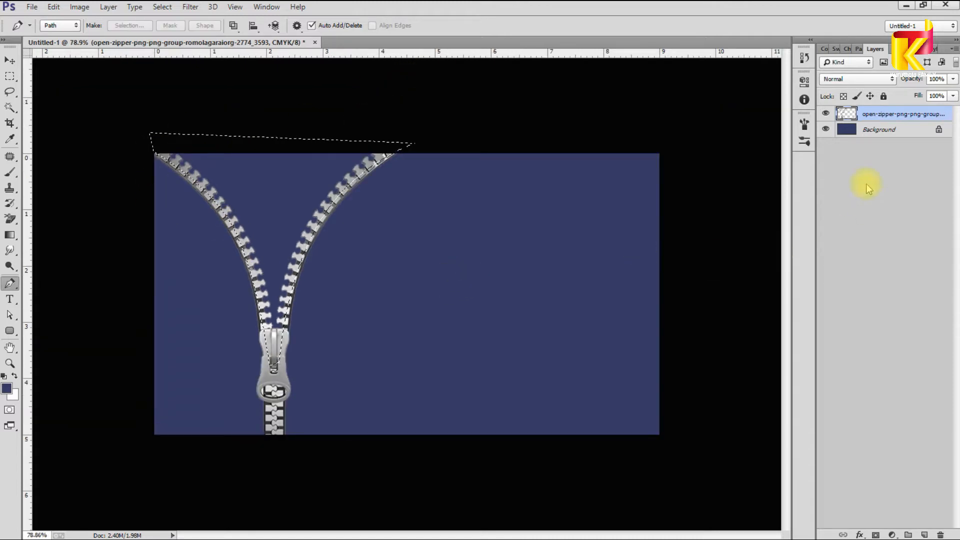
{"action": "left_click", "coordinate": [924, 534]}
{"action": "key", "text": "i"}
{"action": "left_click", "coordinate": [495, 116]}
{"action": "key", "text": "alt+BackSpace"}
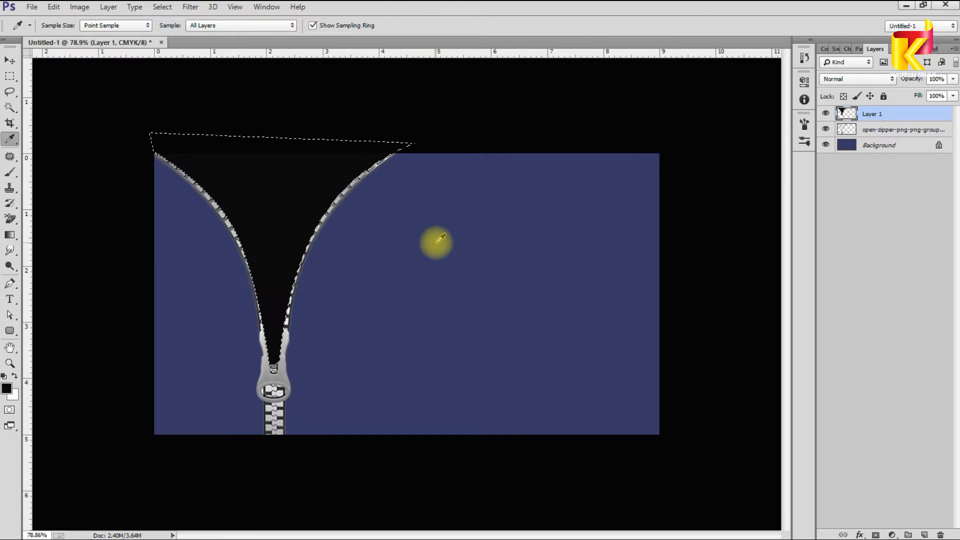
{"action": "key", "text": "ctrl+d"}
Step: Move the black fill below the zipper and shrink the placed woman photo to fit the card
{"action": "key", "text": "v"}
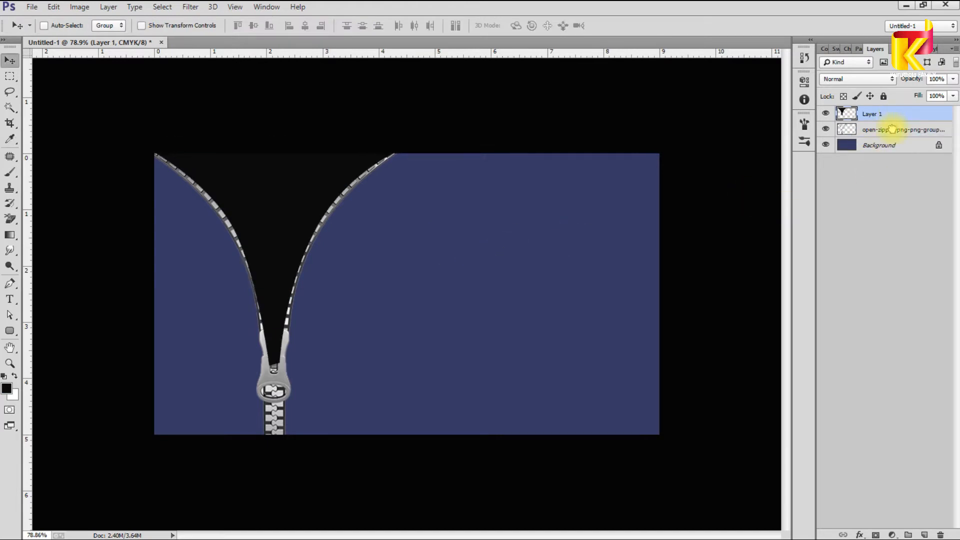
{"action": "key", "text": "ctrl+bracketleft"}
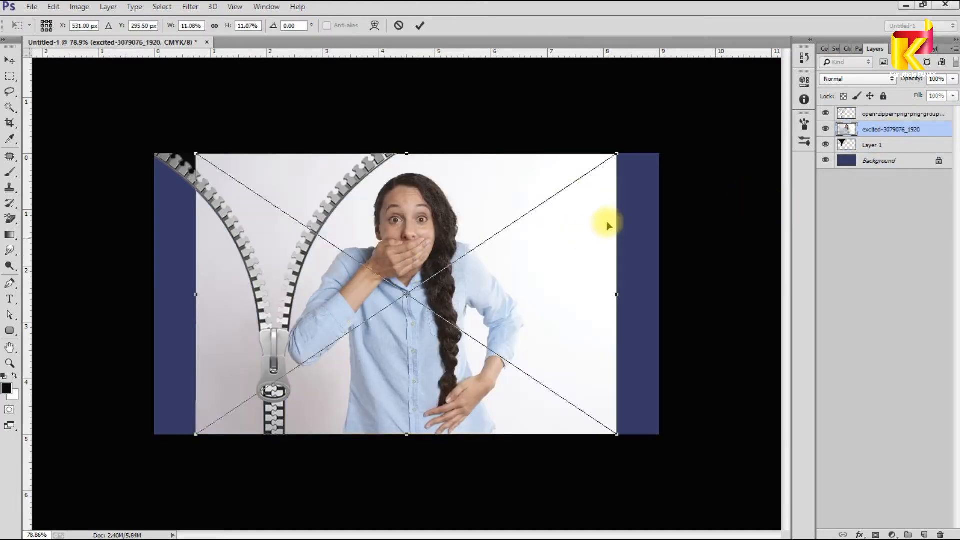
{"action": "left_click_drag", "start_coordinate": [617, 154], "coordinate": [611, 158]}
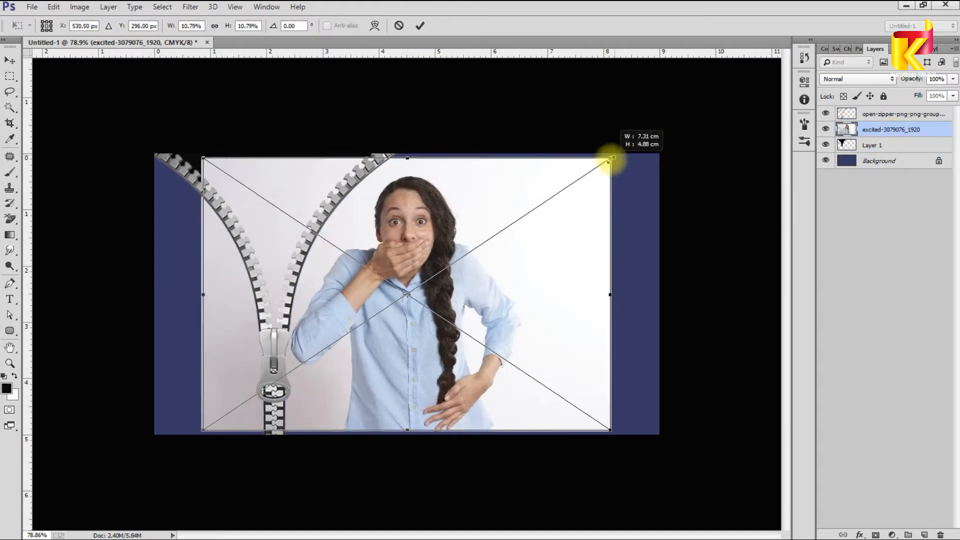
Step: Confirm the woman photo's size, bring it to the top, rasterize it and duplicate it
{"action": "key", "text": "Return"}
{"action": "key", "text": "ctrl+shift+bracketright"}
{"action": "right_click", "coordinate": [889, 119]}
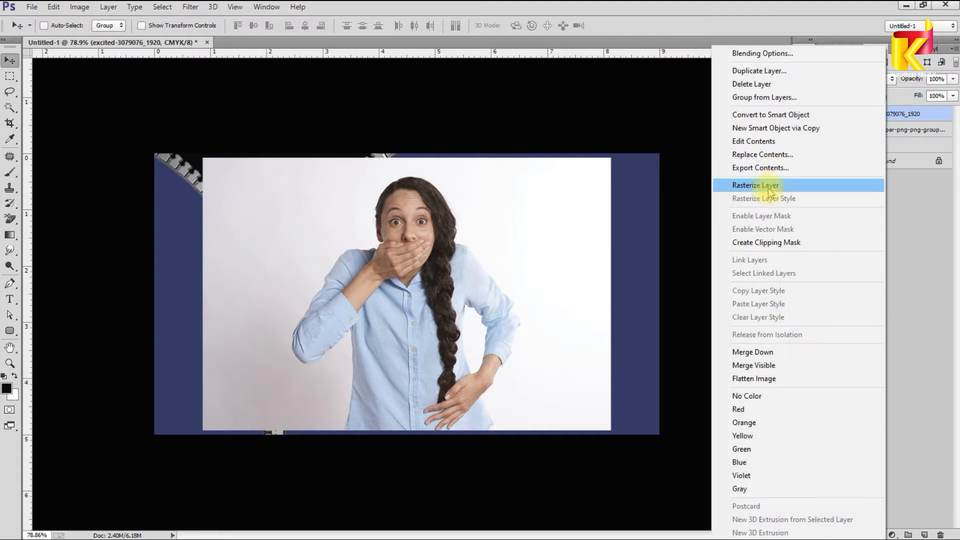
{"action": "left_click", "coordinate": [745, 185]}
{"action": "key", "text": "ctrl+j"}
{"action": "key", "text": "ctrl+0"}
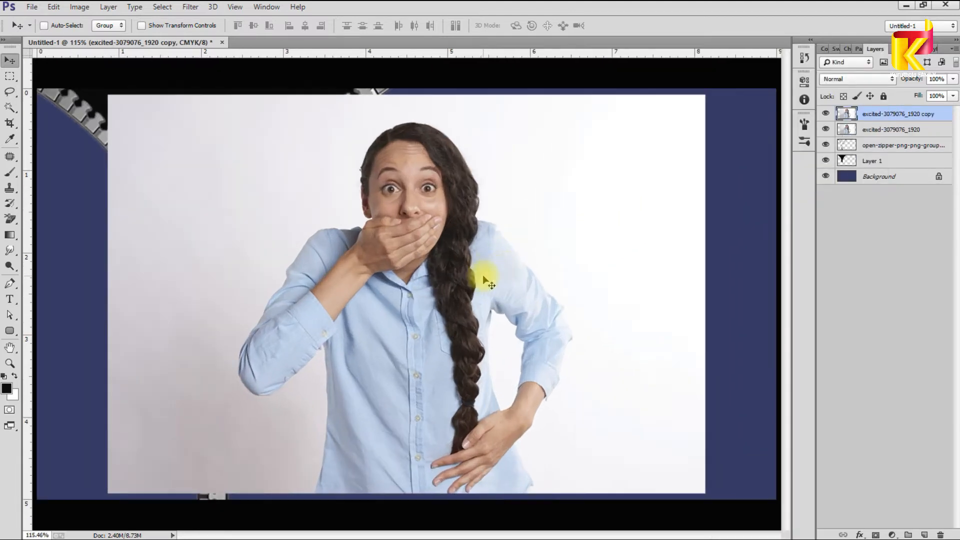
Step: Darken the shadows of the photo copy with Levels
{"action": "key", "text": "ctrl+l"}
{"action": "left_click_drag", "start_coordinate": [535, 279], "coordinate": [610, 281]}
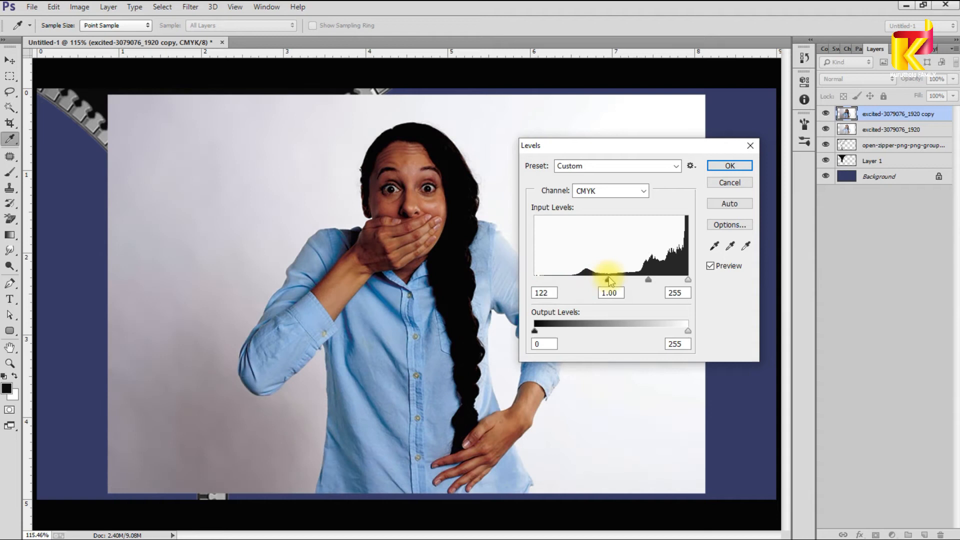
{"action": "left_click", "coordinate": [729, 165]}
Step: Select the light background around the woman with the Magic Wand
{"action": "key", "text": "w"}
{"action": "left_click", "coordinate": [347, 189]}
{"action": "left_click", "coordinate": [220, 400]}
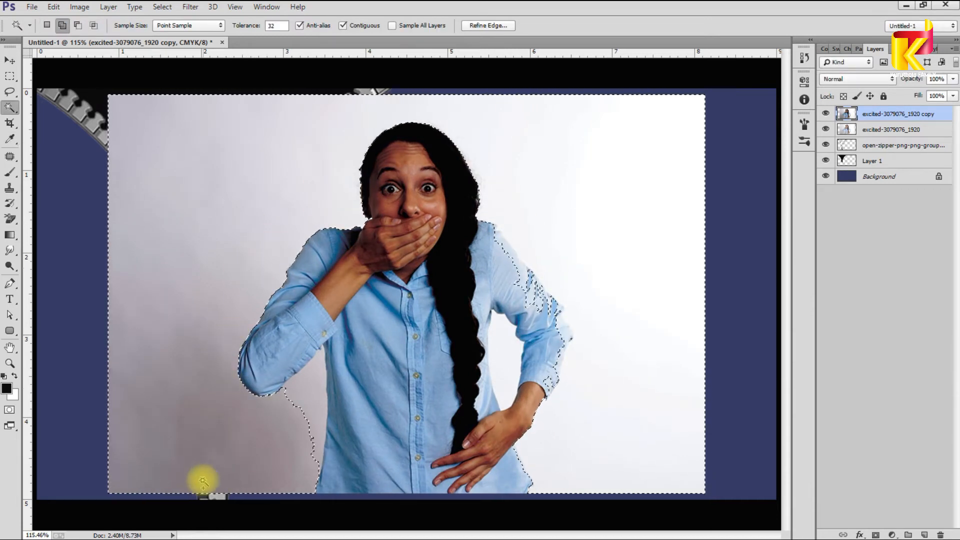
{"action": "scroll", "coordinate": [565, 390], "scroll_direction": "up", "scroll_amount": 7}
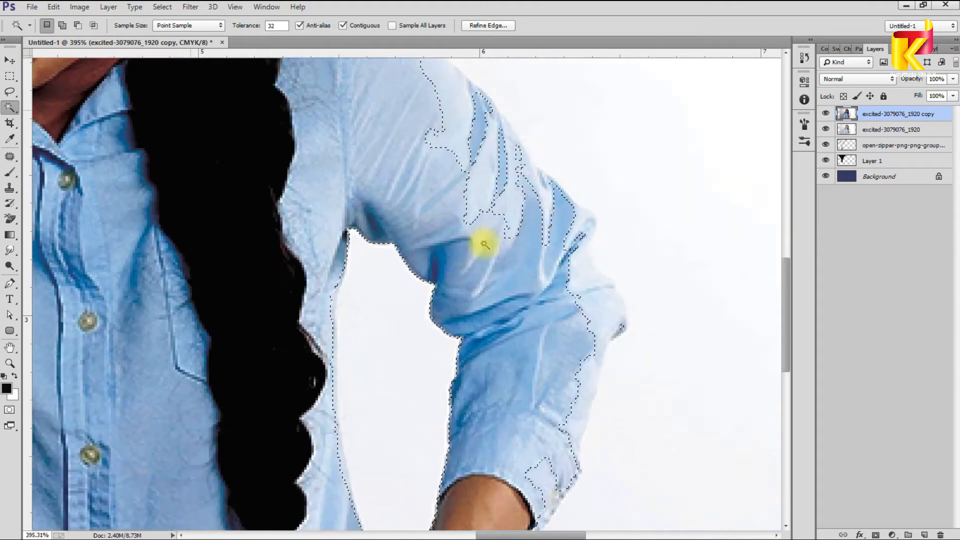
{"action": "left_click_drag", "start_coordinate": [484, 244], "coordinate": [486, 373]}
Step: Subtract the stray sleeve and cuff areas from the selection with the Lasso
{"action": "key", "text": "ctrl+d"}
{"action": "key", "text": "l"}
{"action": "left_click_drag", "start_coordinate": [345, 142], "coordinate": [348, 181]}
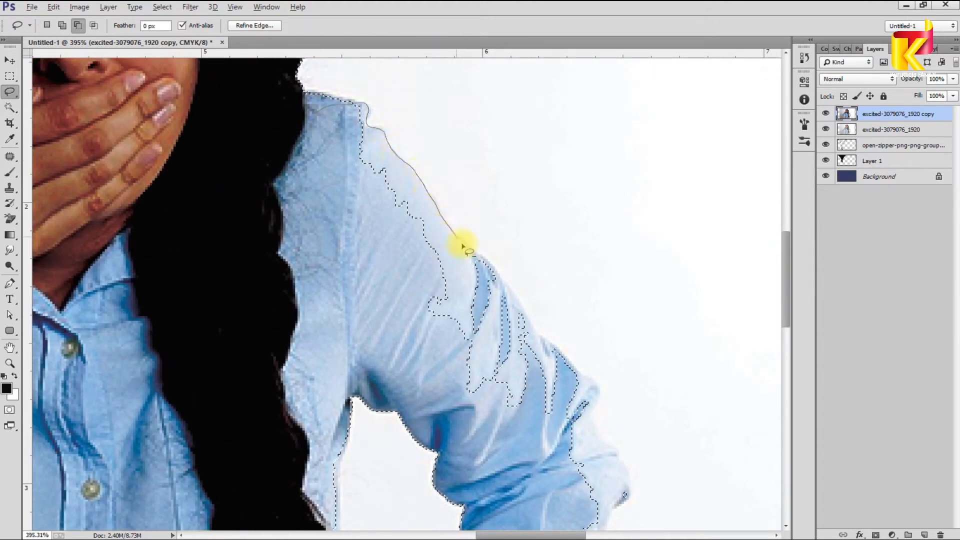
{"action": "left_click_drag", "start_coordinate": [505, 290], "coordinate": [335, 279]}
{"action": "mouse_move", "coordinate": [489, 439]}
{"action": "left_mouse_down"}
{"action": "mouse_move", "coordinate": [358, 175]}
{"action": "mouse_move", "coordinate": [401, 250]}
{"action": "mouse_move", "coordinate": [384, 90]}
{"action": "left_mouse_up"}
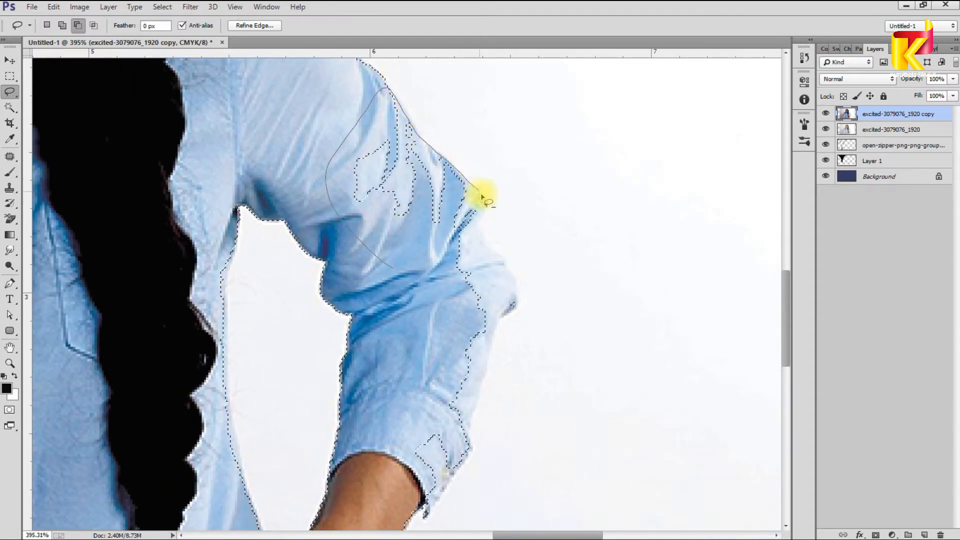
{"action": "mouse_move", "coordinate": [457, 244]}
{"action": "left_mouse_down"}
{"action": "mouse_move", "coordinate": [378, 275]}
{"action": "mouse_move", "coordinate": [469, 205]}
{"action": "left_mouse_up"}
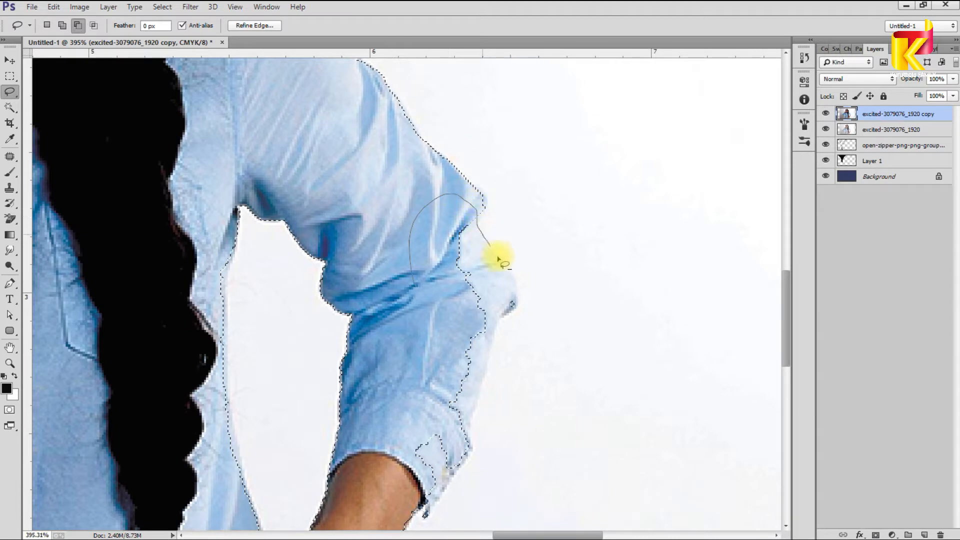
{"action": "mouse_move", "coordinate": [421, 481]}
{"action": "left_mouse_down"}
{"action": "mouse_move", "coordinate": [391, 386]}
{"action": "mouse_move", "coordinate": [371, 393]}
{"action": "mouse_move", "coordinate": [433, 221]}
{"action": "left_mouse_up"}
{"action": "left_click_drag", "start_coordinate": [454, 277], "coordinate": [503, 274]}
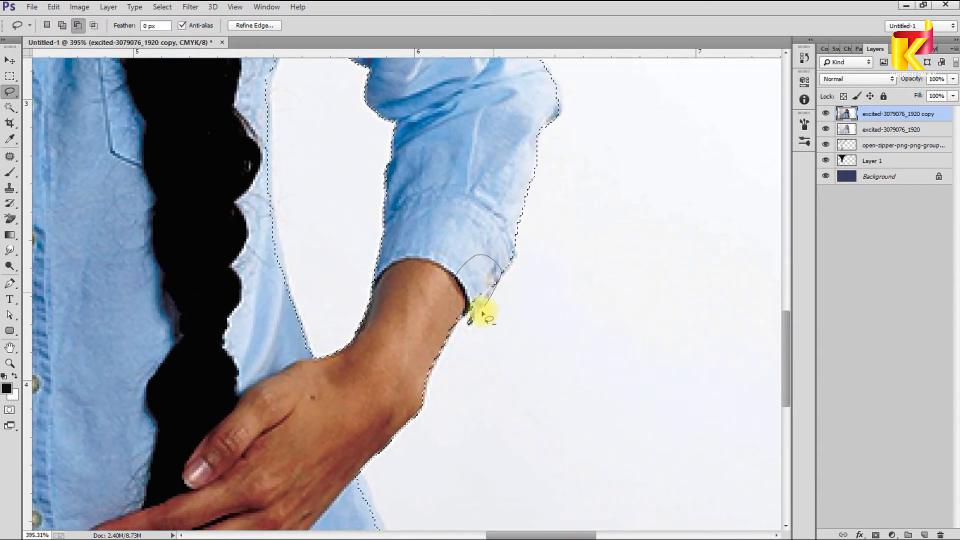
{"action": "left_click_drag", "start_coordinate": [470, 320], "coordinate": [468, 318]}
{"action": "scroll", "coordinate": [395, 312], "scroll_direction": "down", "scroll_amount": 10}
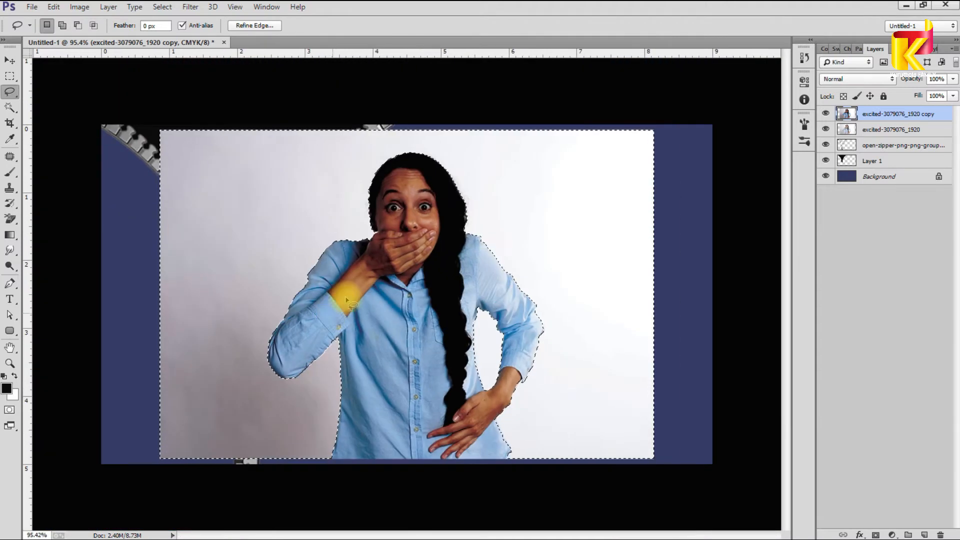
{"action": "scroll", "coordinate": [440, 208], "scroll_direction": "down", "scroll_amount": 1}
Step: Feather the selection and delete the background from the darkened copy layer
{"action": "key", "text": "v"}
{"action": "right_click", "coordinate": [414, 223]}
{"action": "left_click", "coordinate": [432, 231]}
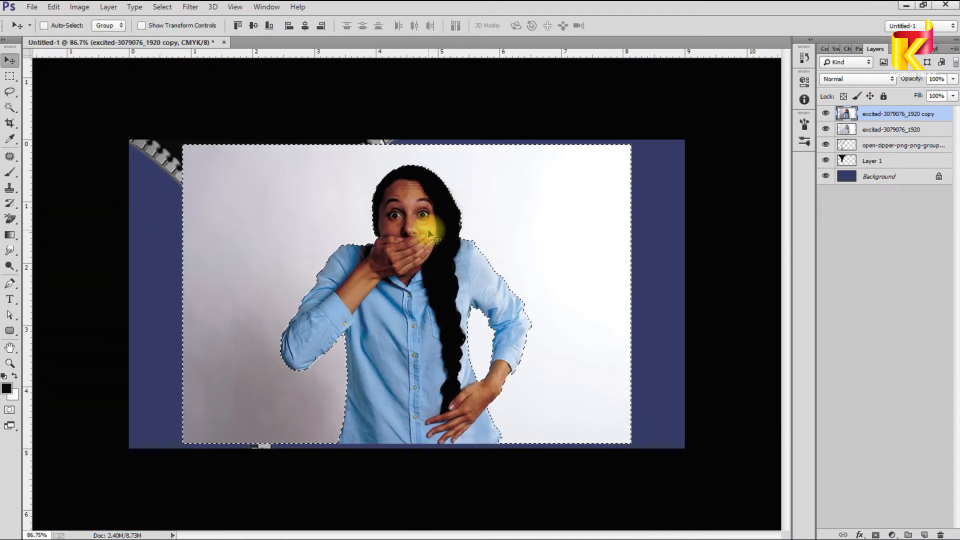
{"action": "key", "text": "shift+F6"}
{"action": "left_click", "coordinate": [539, 178]}
{"action": "key", "text": "Delete"}
Step: Delete the background from the original photo, then remove the darkened copy layer
{"action": "left_click", "coordinate": [885, 131]}
{"action": "key", "text": "Delete"}
{"action": "key", "text": "ctrl+d"}
{"action": "left_click_drag", "start_coordinate": [440, 289], "coordinate": [532, 443]}
{"action": "key", "text": "Delete"}
{"action": "right_click", "coordinate": [424, 272]}
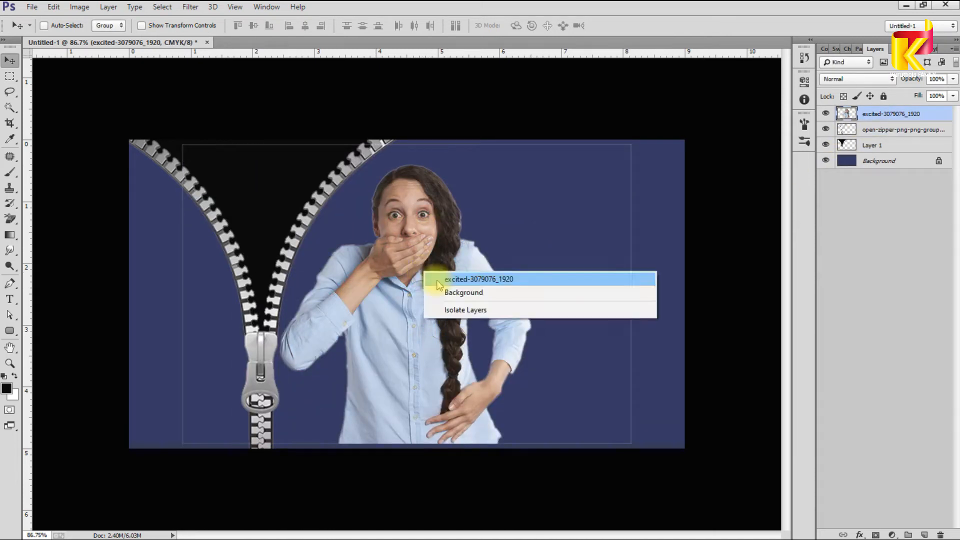
{"action": "left_click", "coordinate": [427, 278]}
Step: Delete stray pixels outside a rectangle around the woman
{"action": "key", "text": "m"}
{"action": "left_click_drag", "start_coordinate": [272, 161], "coordinate": [548, 443]}
{"action": "key", "text": "ctrl+shift+i"}
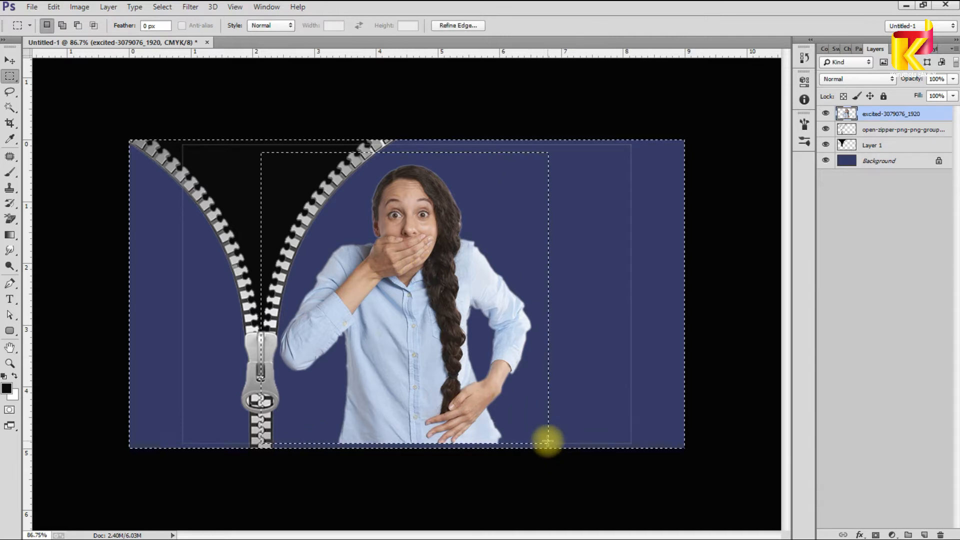
{"action": "key", "text": "Delete"}
{"action": "key", "text": "ctrl+d"}
Step: Move the woman's layer below the zipper and clip her to the black opening
{"action": "key", "text": "v"}
{"action": "left_click_drag", "start_coordinate": [397, 299], "coordinate": [290, 279]}
{"action": "left_click_drag", "start_coordinate": [890, 114], "coordinate": [890, 135]}
{"action": "right_click", "coordinate": [889, 133]}
{"action": "left_click", "coordinate": [762, 216]}
{"action": "scroll", "coordinate": [304, 220], "scroll_direction": "up", "scroll_amount": 2}
{"action": "left_click_drag", "start_coordinate": [304, 221], "coordinate": [459, 323]}
{"action": "left_click_drag", "start_coordinate": [424, 253], "coordinate": [367, 221]}
Step: Scale the woman to about 78 percent and nudge her slightly upward
{"action": "key", "text": "ctrl+t"}
{"action": "key", "text": "ctrl+0"}
{"action": "scroll", "coordinate": [470, 175], "scroll_direction": "down", "scroll_amount": 1}
{"action": "left_click_drag", "start_coordinate": [404, 87], "coordinate": [366, 123]}
{"action": "left_click_drag", "start_coordinate": [239, 151], "coordinate": [237, 137]}
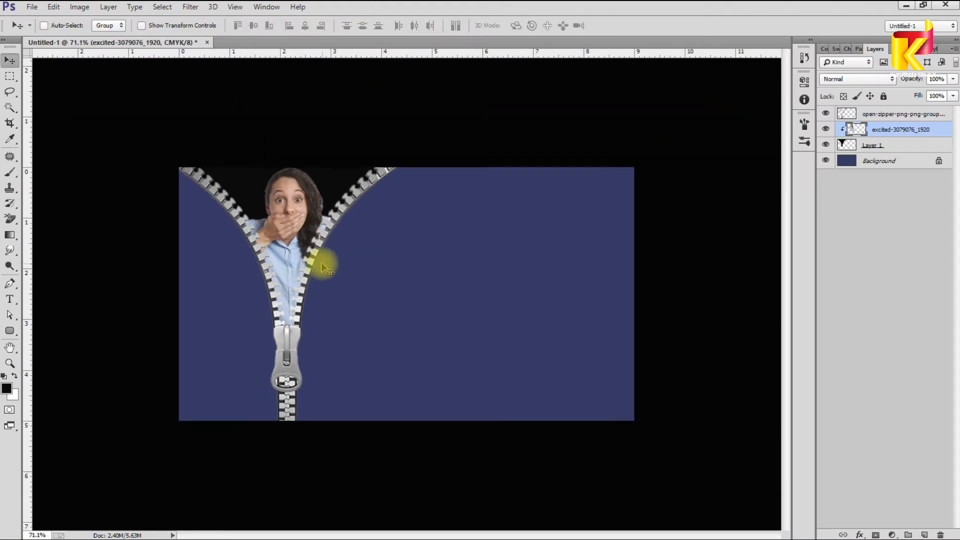
{"action": "scroll", "coordinate": [392, 278], "scroll_direction": "up", "scroll_amount": 2}
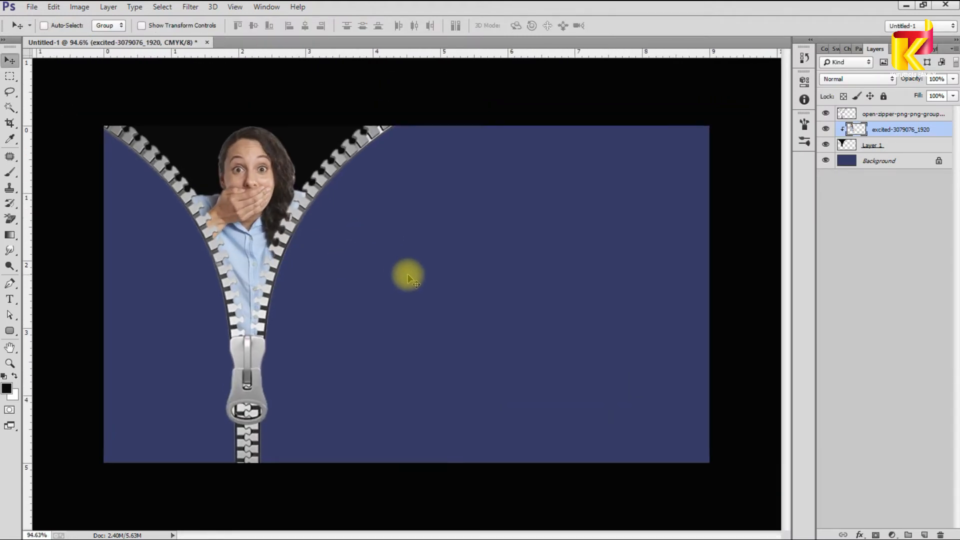
Step: Stretch the denim texture to fill the card and move it below the black opening
{"action": "left_click_drag", "start_coordinate": [659, 295], "coordinate": [703, 300]}
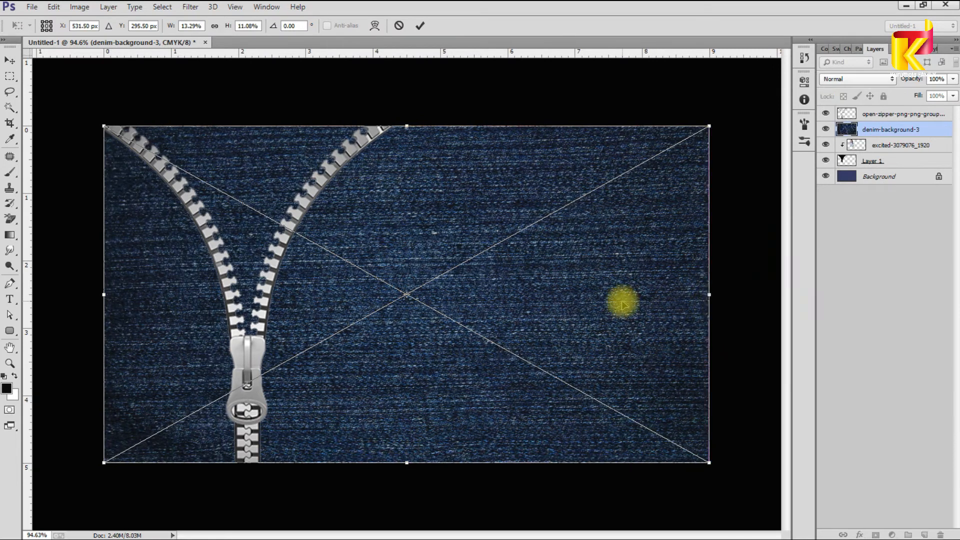
{"action": "key", "text": "Return"}
{"action": "left_click_drag", "start_coordinate": [921, 167], "coordinate": [921, 168]}
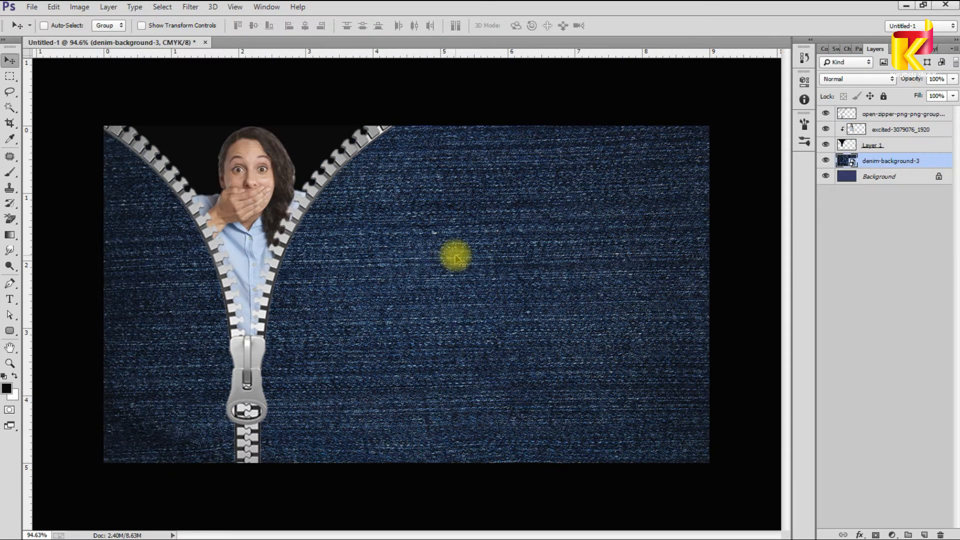
{"action": "scroll", "coordinate": [430, 265], "scroll_direction": "down", "scroll_amount": 2}
{"action": "scroll", "coordinate": [425, 305], "scroll_direction": "up", "scroll_amount": 1}
Step: Select the zipper layer, undoing an accidental nudge
{"action": "right_click", "coordinate": [353, 175]}
{"action": "left_click", "coordinate": [353, 175]}
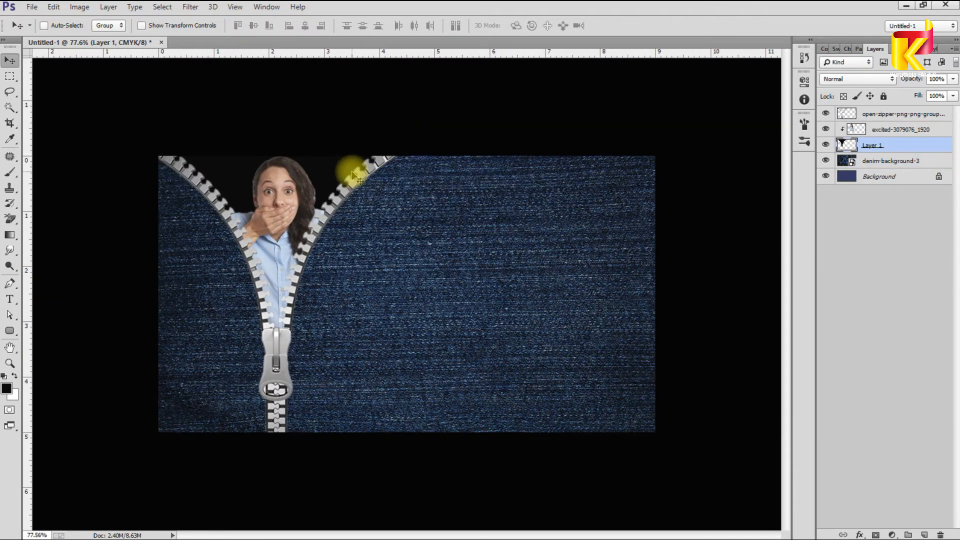
{"action": "scroll", "coordinate": [365, 328], "scroll_direction": "down", "scroll_amount": 1}
{"action": "scroll", "coordinate": [255, 352], "scroll_direction": "up", "scroll_amount": 2}
{"action": "left_click_drag", "start_coordinate": [251, 354], "coordinate": [265, 354], "text": "ctrl"}
{"action": "key", "text": "ctrl+z"}
Step: Give the zipper a black Drop Shadow with 40 px size and 23 px distance
{"action": "key", "text": "alt+l"}
{"action": "key", "text": "y"}
{"action": "key", "text": "d"}
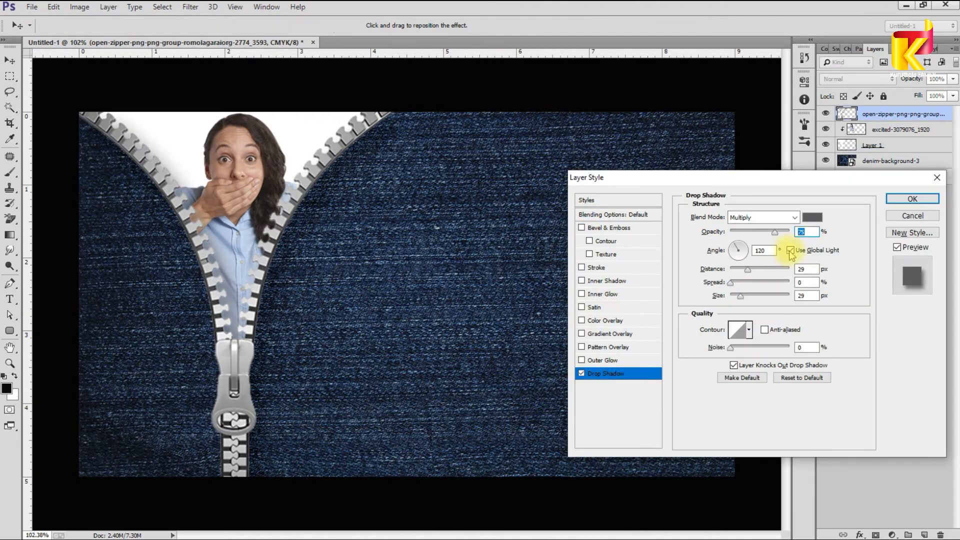
{"action": "left_click", "coordinate": [790, 251]}
{"action": "left_click_drag", "start_coordinate": [741, 297], "coordinate": [729, 297]}
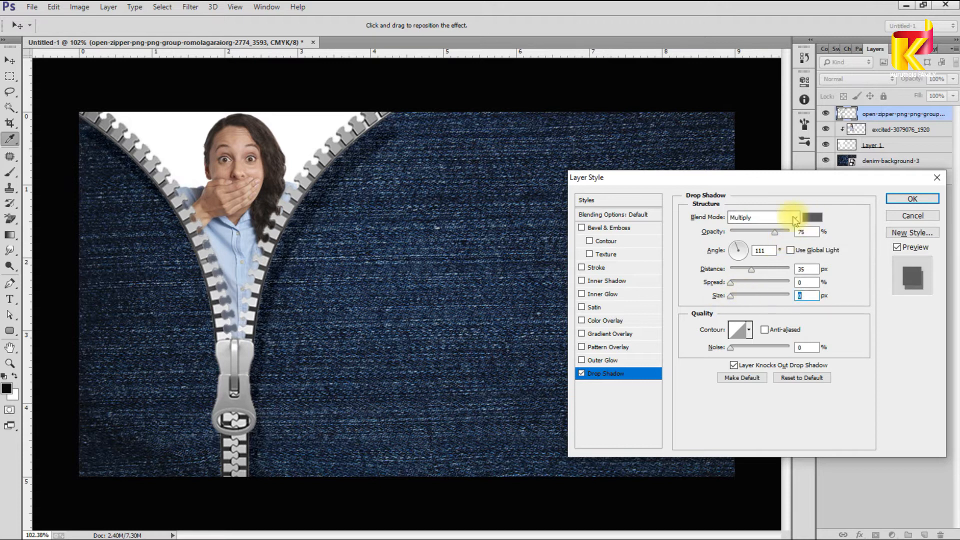
{"action": "left_click", "coordinate": [813, 218]}
{"action": "left_click", "coordinate": [146, 380]}
{"action": "left_click", "coordinate": [436, 212]}
{"action": "left_click_drag", "start_coordinate": [333, 193], "coordinate": [331, 178]}
{"action": "left_click_drag", "start_coordinate": [730, 297], "coordinate": [743, 296]}
{"action": "left_click_drag", "start_coordinate": [739, 270], "coordinate": [744, 270]}
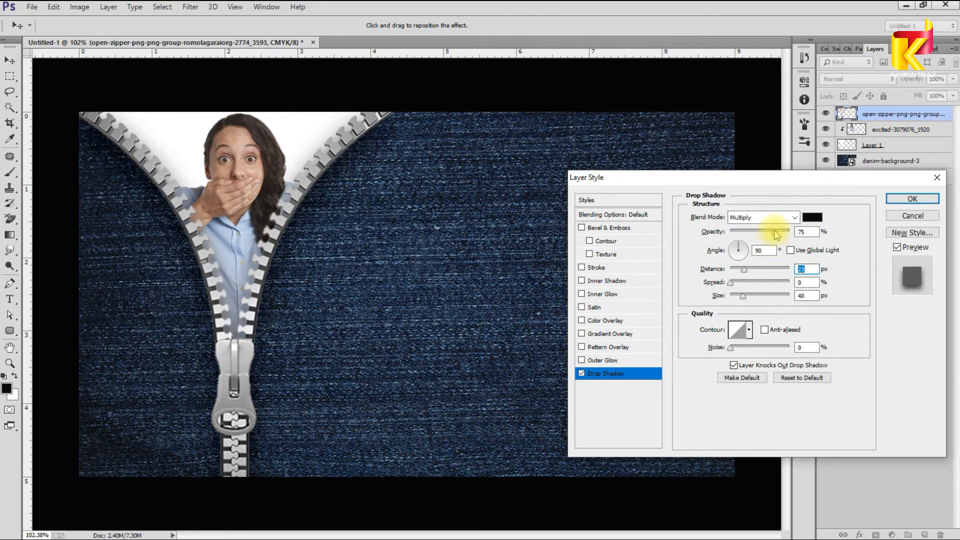
{"action": "key", "text": "Return"}
Step: Select the black opening layer
{"action": "scroll", "coordinate": [527, 286], "scroll_direction": "down", "scroll_amount": 6}
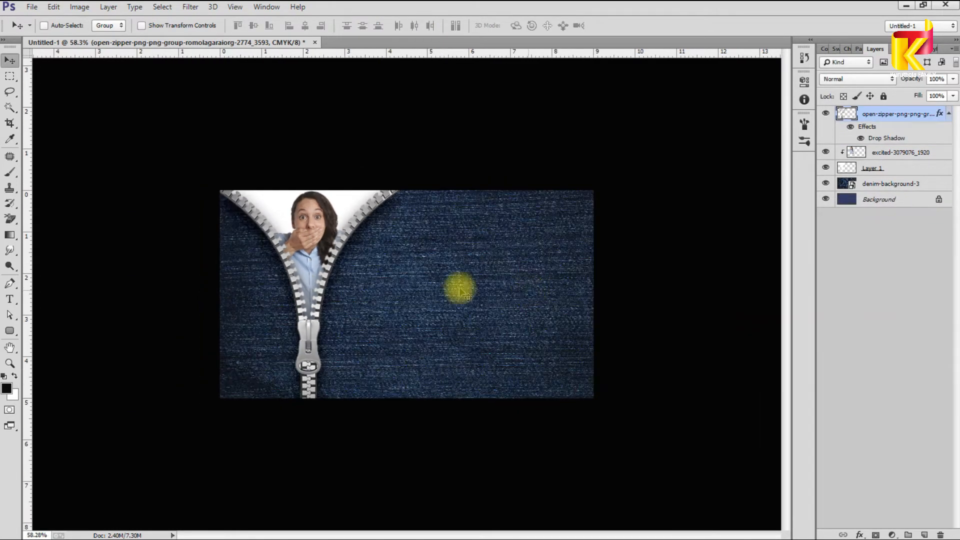
{"action": "scroll", "coordinate": [458, 287], "scroll_direction": "up", "scroll_amount": 4}
{"action": "right_click", "coordinate": [328, 156]}
{"action": "left_click", "coordinate": [353, 181]}
Step: Fill the space behind the woman with the light blue foreground colour
{"action": "left_click", "coordinate": [836, 48]}
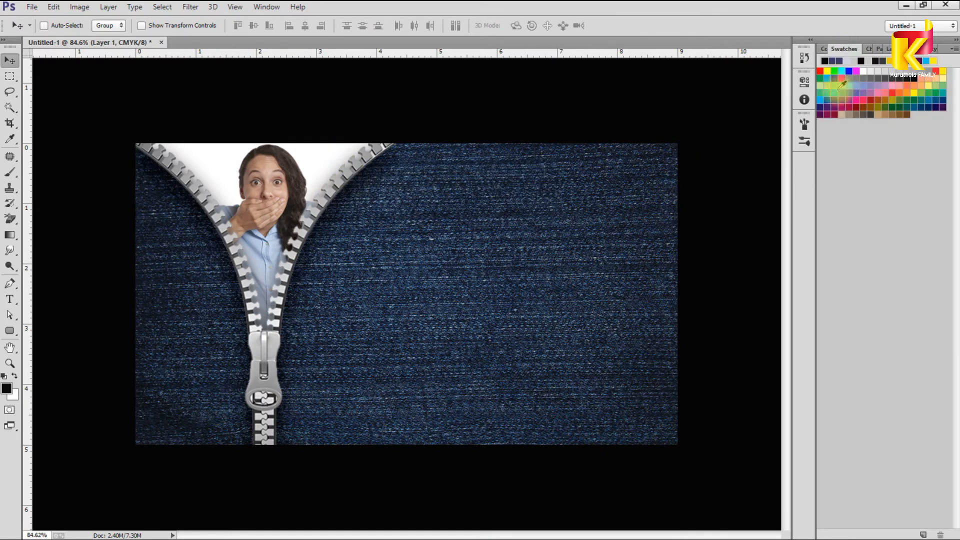
{"action": "key", "text": "alt+BackSpace"}
{"action": "scroll", "coordinate": [430, 257], "scroll_direction": "down", "scroll_amount": 3}
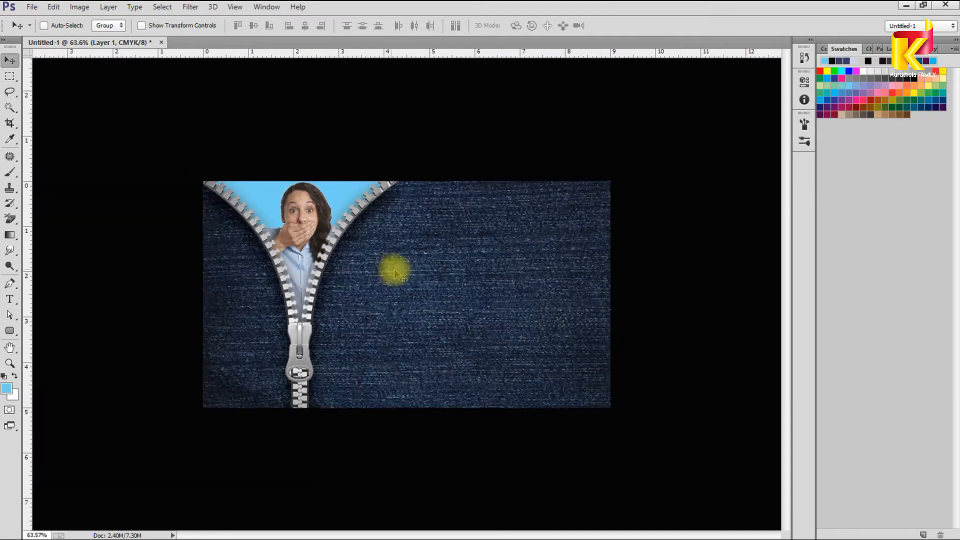
{"action": "scroll", "coordinate": [487, 345], "scroll_direction": "up", "scroll_amount": 2}
Step: Marquee a thin strip across the lower card and pick orange from Swatches
{"action": "key", "text": "m"}
{"action": "left_click_drag", "start_coordinate": [133, 353], "coordinate": [705, 410]}
{"action": "left_click", "coordinate": [902, 100]}
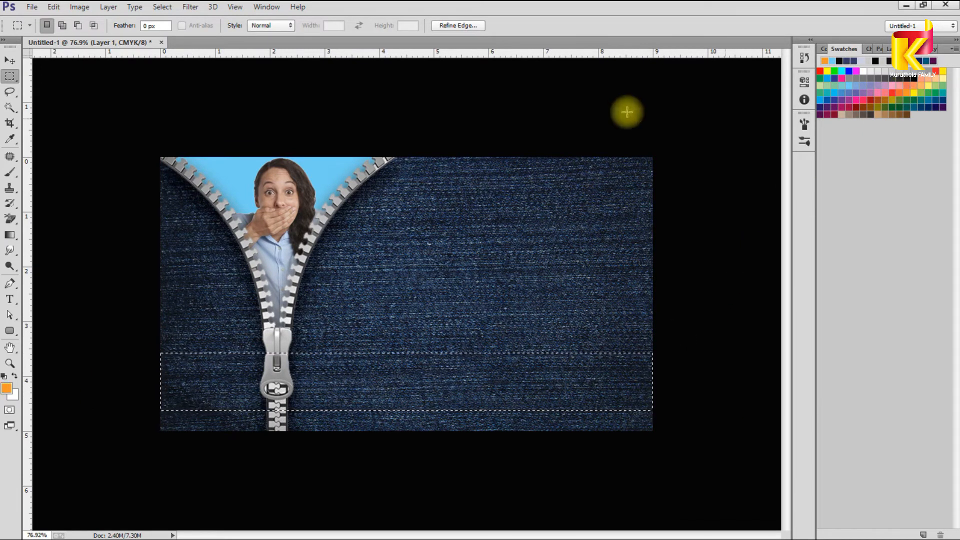
Step: Fill the strip with orange on a new layer and nudge the band upward
{"action": "key", "text": "ctrl+j"}
{"action": "key", "text": "v"}
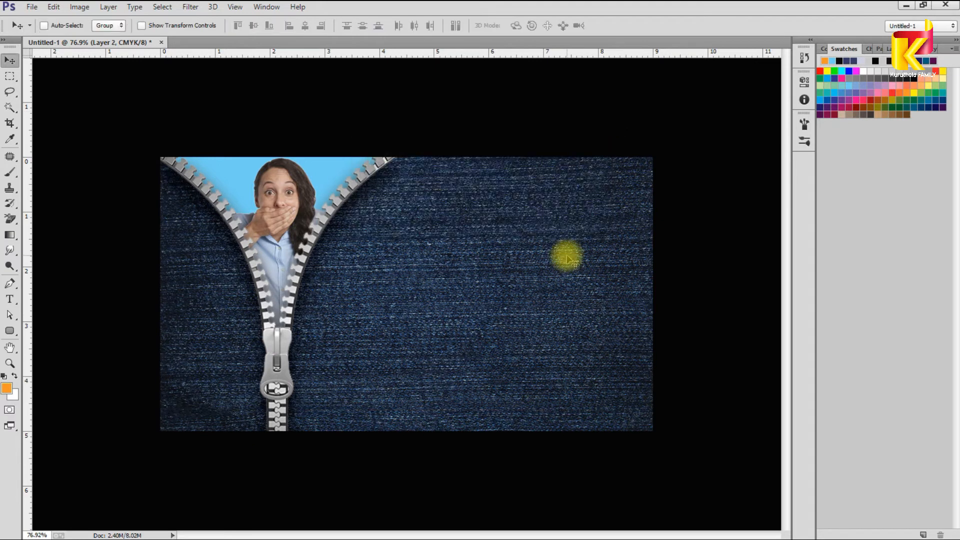
{"action": "key", "text": "alt+BackSpace"}
{"action": "key", "text": "shift+Up"}
{"action": "key", "text": "shift+Up"}
{"action": "key", "text": "shift+Up"}
{"action": "key", "text": "shift+Up"}
{"action": "key", "text": "shift+Up"}
{"action": "key", "text": "shift+Up"}
{"action": "key", "text": "shift+Up"}
{"action": "key", "text": "F7"}
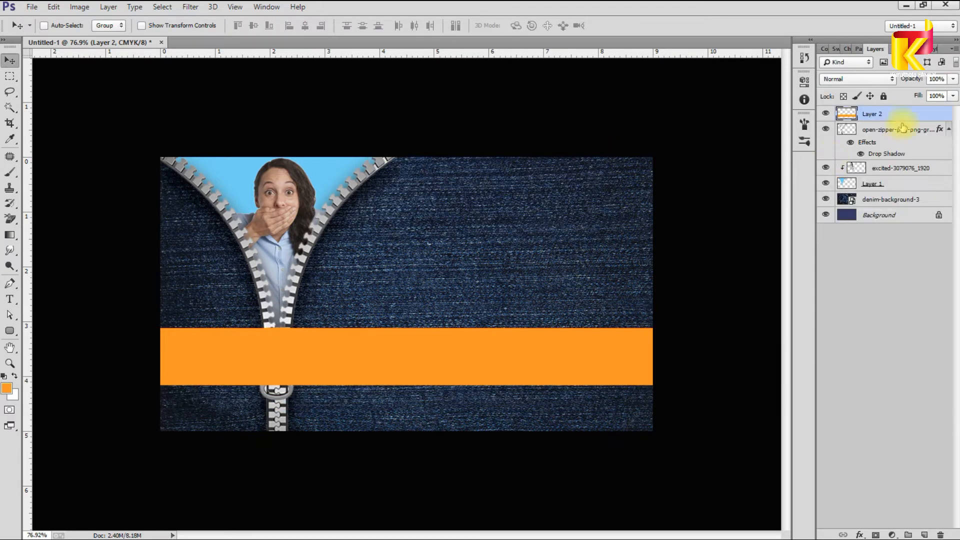
Step: Move the orange band beneath the zipper and commit the placed denim image
{"action": "left_click_drag", "start_coordinate": [909, 199], "coordinate": [909, 200]}
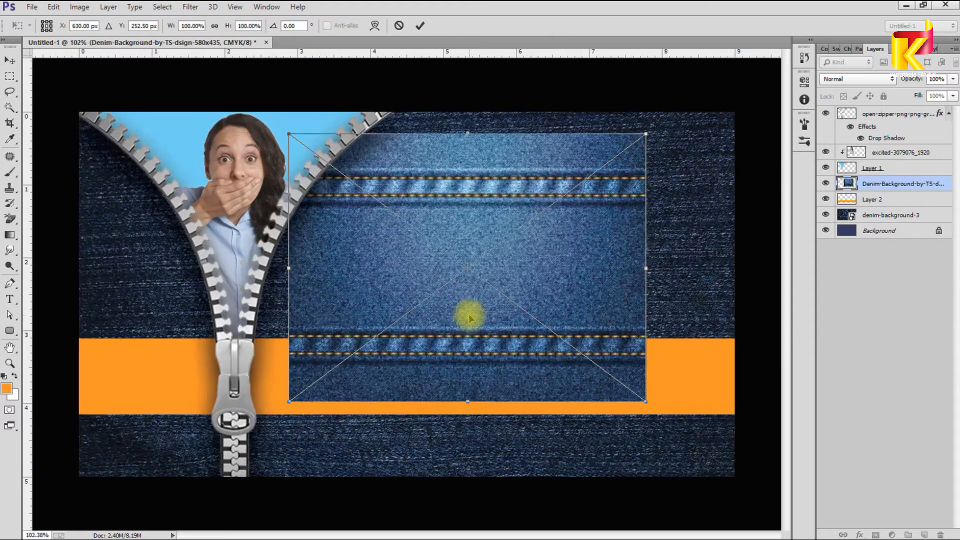
{"action": "scroll", "coordinate": [469, 314], "scroll_direction": "up", "scroll_amount": 3}
{"action": "key", "text": "Return"}
Step: Rasterize the denim image, copy its feathered stitched seam strip, and delete the leftover layer
{"action": "right_click", "coordinate": [857, 182]}
{"action": "left_click", "coordinate": [735, 185]}
{"action": "key", "text": "m"}
{"action": "left_click_drag", "start_coordinate": [244, 330], "coordinate": [742, 376]}
{"action": "key", "text": "shift+F6"}
{"action": "key", "text": "Return"}
{"action": "key", "text": "Delete"}
{"action": "key", "text": "ctrl+d"}
{"action": "key", "text": "v"}
{"action": "key", "text": "Delete"}
Step: Paste the seam strip along the orange band's top edge
{"action": "scroll", "coordinate": [601, 332], "scroll_direction": "down", "scroll_amount": 4}
{"action": "key", "text": "ctrl+v"}
{"action": "left_click_drag", "start_coordinate": [468, 291], "coordinate": [463, 327]}
{"action": "scroll", "coordinate": [458, 316], "scroll_direction": "up", "scroll_amount": 8}
{"action": "scroll", "coordinate": [470, 339], "scroll_direction": "down", "scroll_amount": 5}
{"action": "scroll", "coordinate": [474, 334], "scroll_direction": "down", "scroll_amount": 3}
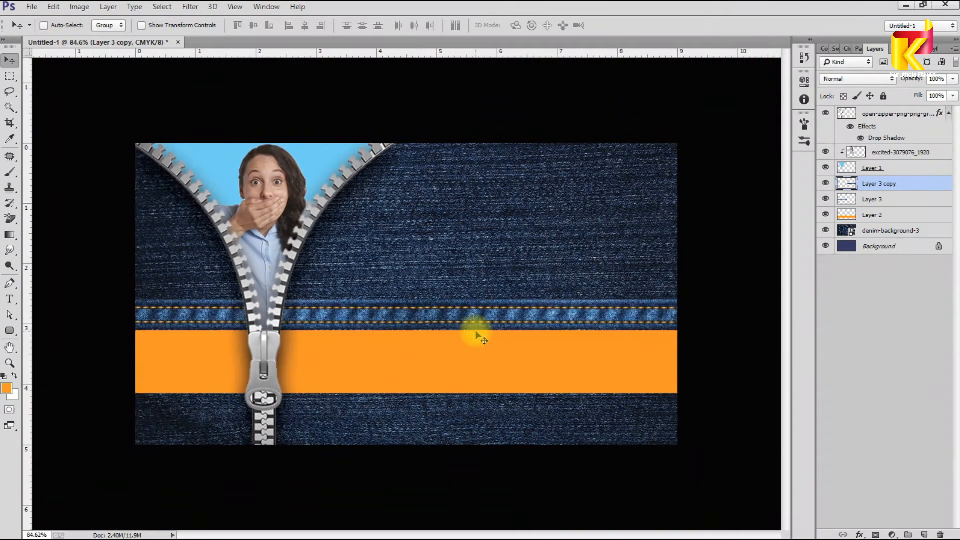
{"action": "scroll", "coordinate": [477, 337], "scroll_direction": "down", "scroll_amount": 2}
Step: Merge the seam pieces, copy the strip to the band's bottom edge, and shift everything up slightly
{"action": "key", "text": "alt+shift+bracketleft"}
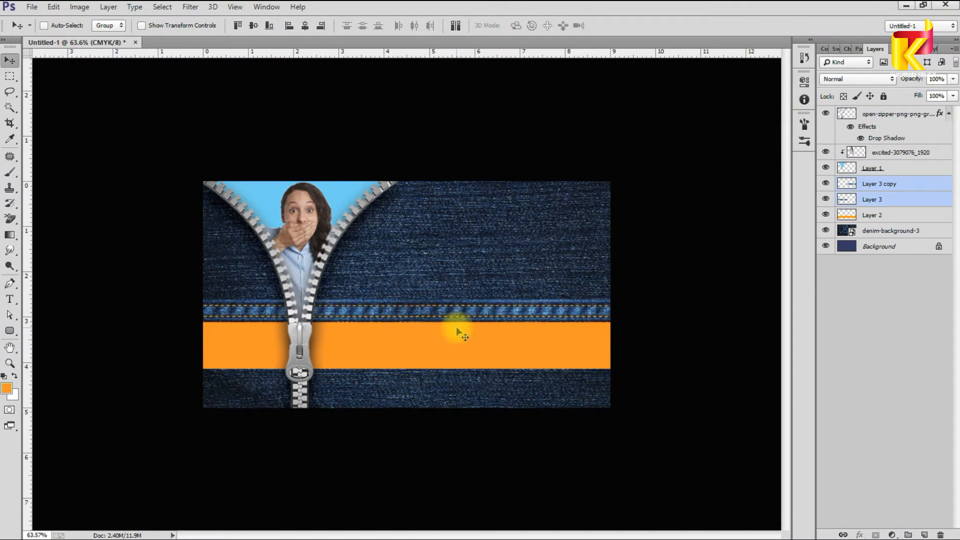
{"action": "key", "text": "ctrl+e"}
{"action": "left_click_drag", "start_coordinate": [493, 326], "coordinate": [493, 382]}
{"action": "scroll", "coordinate": [561, 378], "scroll_direction": "down", "scroll_amount": 2}
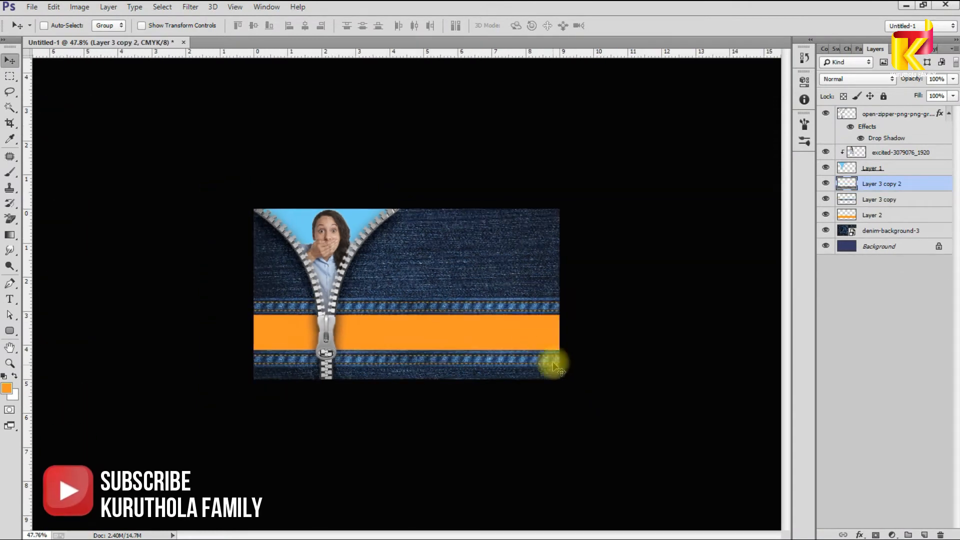
{"action": "scroll", "coordinate": [434, 329], "scroll_direction": "up", "scroll_amount": 2}
{"action": "left_click", "coordinate": [433, 328], "text": "ctrl+shift"}
{"action": "left_click_drag", "start_coordinate": [454, 309], "coordinate": [456, 300]}
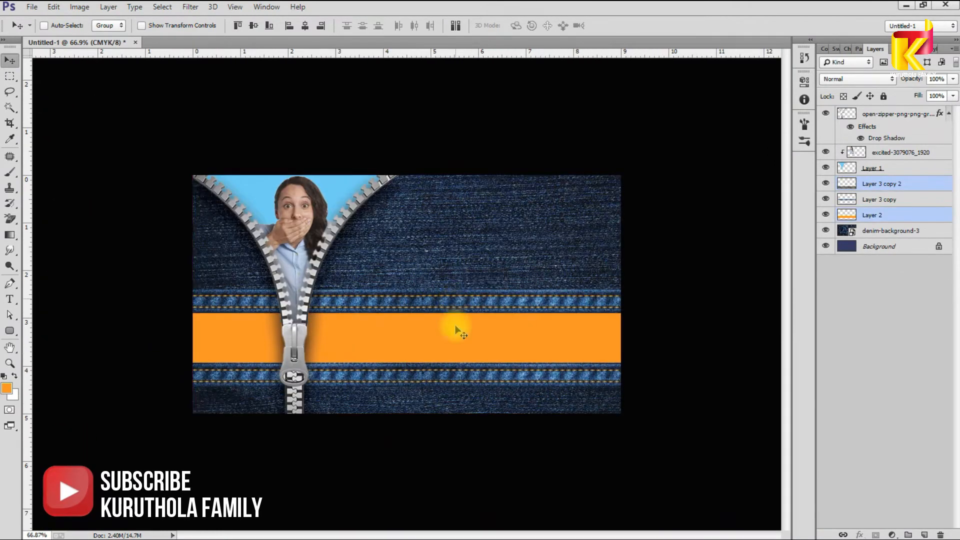
{"action": "scroll", "coordinate": [454, 323], "scroll_direction": "down", "scroll_amount": 3}
{"action": "scroll", "coordinate": [406, 320], "scroll_direction": "up", "scroll_amount": 4}
Step: On a new layer, paint a large deep-blue glow behind the zipper with a 600 px brush
{"action": "scroll", "coordinate": [376, 280], "scroll_direction": "up", "scroll_amount": 1}
{"action": "scroll", "coordinate": [457, 250], "scroll_direction": "down", "scroll_amount": 3}
{"action": "left_click", "coordinate": [482, 225], "text": "ctrl"}
{"action": "left_click", "coordinate": [825, 49]}
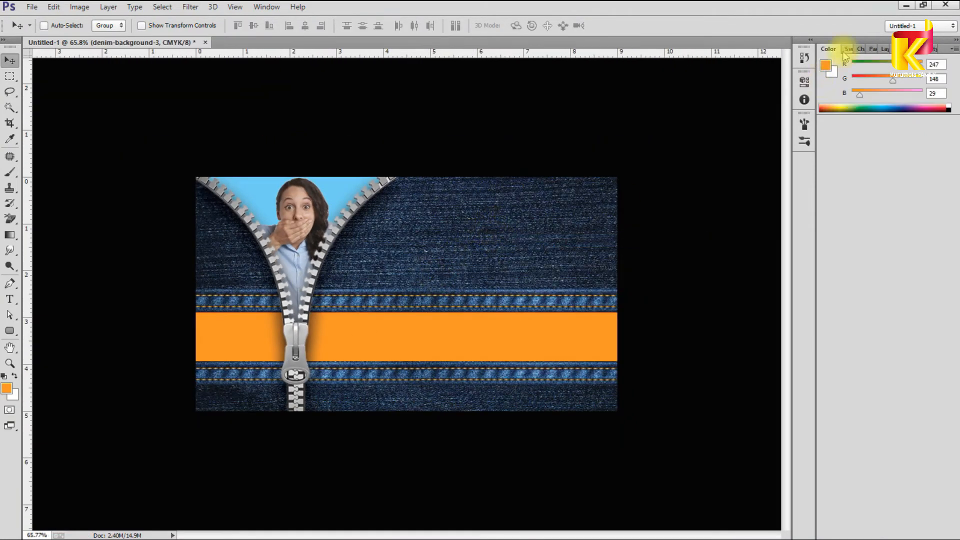
{"action": "left_click", "coordinate": [848, 48]}
{"action": "key", "text": "ctrl+shift+n"}
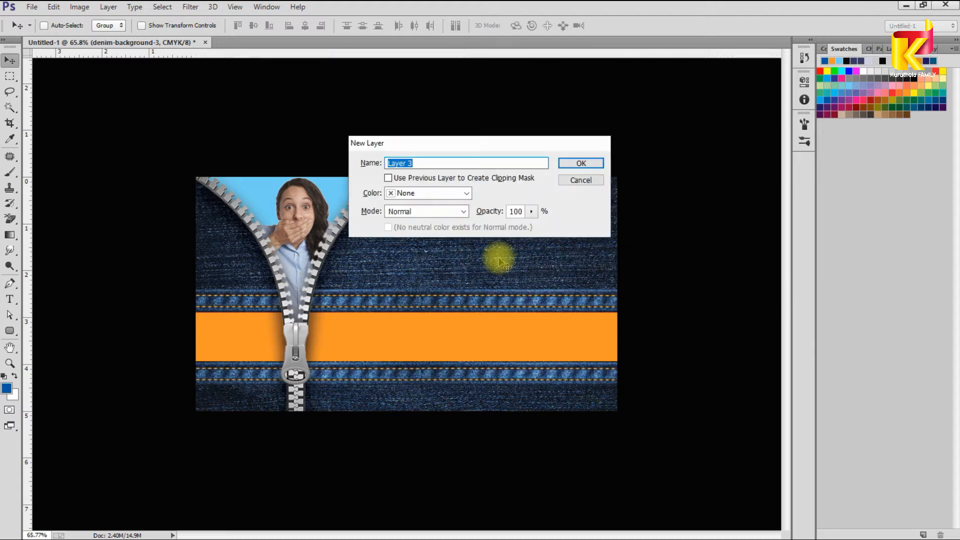
{"action": "key", "text": "Return"}
{"action": "key", "text": "b"}
{"action": "key", "text": "bracketright"}
{"action": "left_click", "coordinate": [301, 281]}
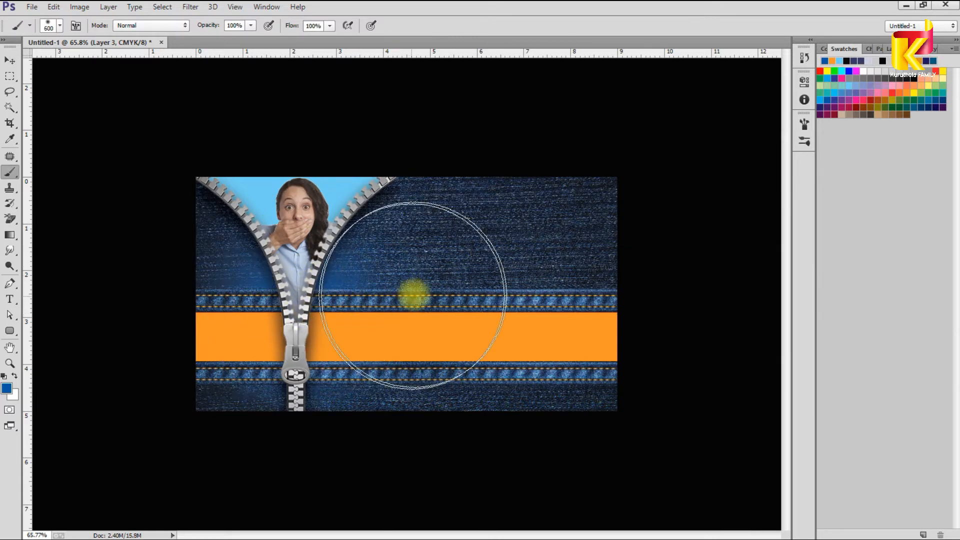
Step: Add a Drop Shadow in near-black blue to the upper seam strip, Layer 3 copy
{"action": "key", "text": "v"}
{"action": "scroll", "coordinate": [413, 281], "scroll_direction": "down", "scroll_amount": 1}
{"action": "scroll", "coordinate": [435, 290], "scroll_direction": "up", "scroll_amount": 4}
{"action": "key", "text": "ctrl+j"}
{"action": "key", "text": "alt+l"}
{"action": "key", "text": "y"}
{"action": "key", "text": "d"}
{"action": "left_click_drag", "start_coordinate": [815, 295], "coordinate": [681, 300]}
{"action": "type", "text": "0"}
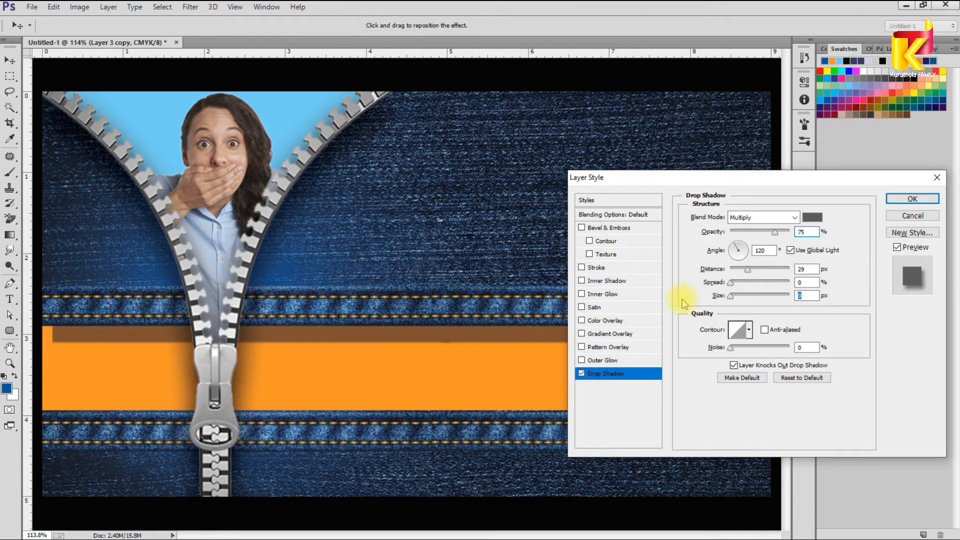
{"action": "left_click", "coordinate": [812, 217]}
{"action": "left_click_drag", "start_coordinate": [296, 280], "coordinate": [316, 359]}
{"action": "left_click", "coordinate": [427, 209]}
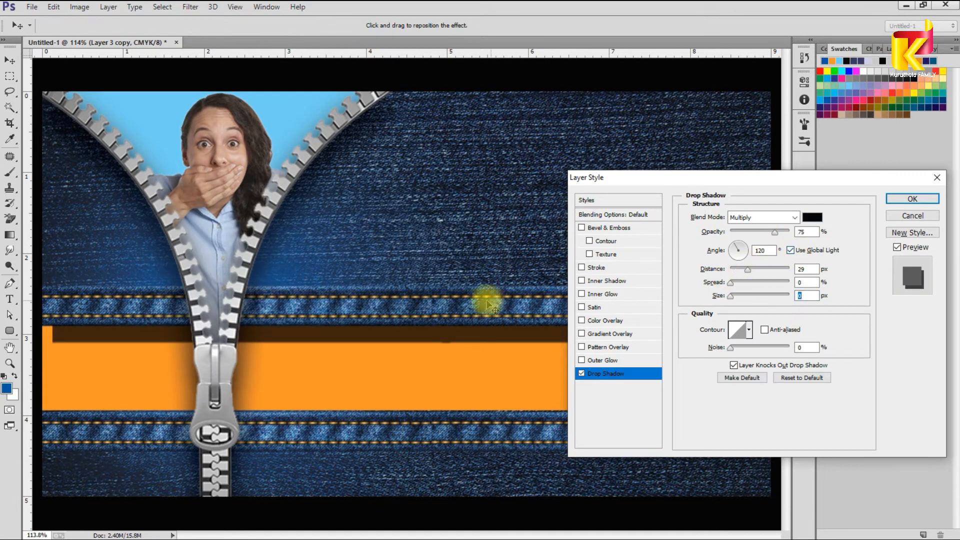
Step: Drop the shadow straight down at distance 1, soften it to size 27, and apply it
{"action": "left_click_drag", "start_coordinate": [489, 300], "coordinate": [469, 291]}
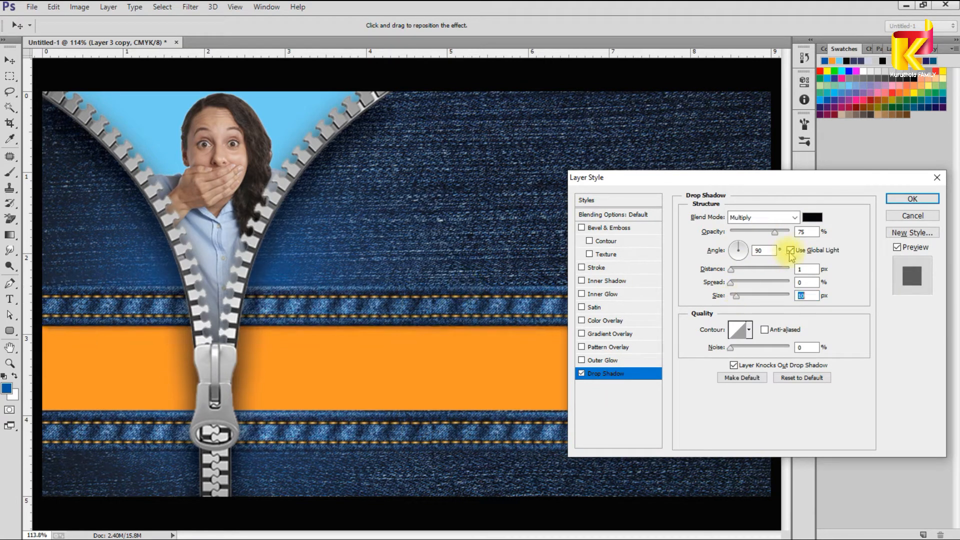
{"action": "left_click_drag", "start_coordinate": [733, 299], "coordinate": [740, 296]}
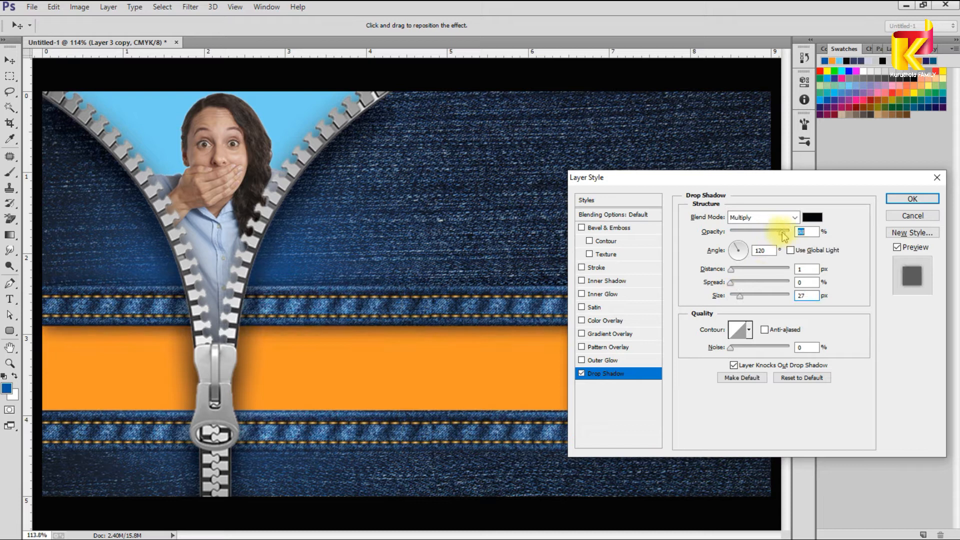
{"action": "left_click", "coordinate": [904, 202]}
{"action": "scroll", "coordinate": [492, 332], "scroll_direction": "down", "scroll_amount": 2}
{"action": "scroll", "coordinate": [492, 310], "scroll_direction": "up", "scroll_amount": 1}
Step: Copy the upper strip's drop shadow style and paste it onto the lower strip, Layer 3 copy 2
{"action": "right_click", "coordinate": [494, 303]}
{"action": "left_click", "coordinate": [525, 314]}
{"action": "key", "text": "alt+l"}
{"action": "key", "text": "y"}
{"action": "key", "text": "c"}
{"action": "right_click", "coordinate": [493, 401]}
{"action": "left_click", "coordinate": [511, 409]}
{"action": "key", "text": "alt+l"}
{"action": "key", "text": "y"}
{"action": "key", "text": "p"}
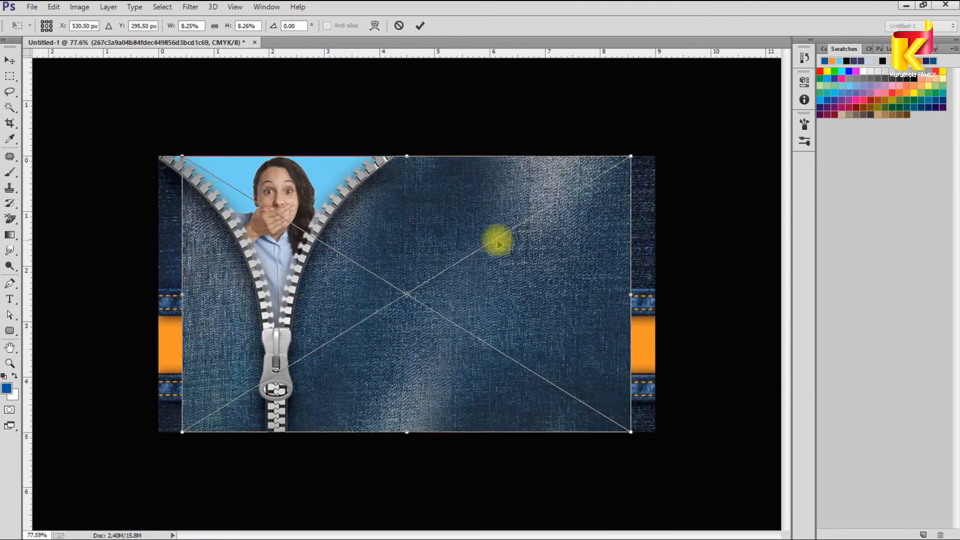
Step: Place the denim image, clip it to Layer 1, and position it inside the zipper opening
{"action": "key", "text": "Return"}
{"action": "key", "text": "F7"}
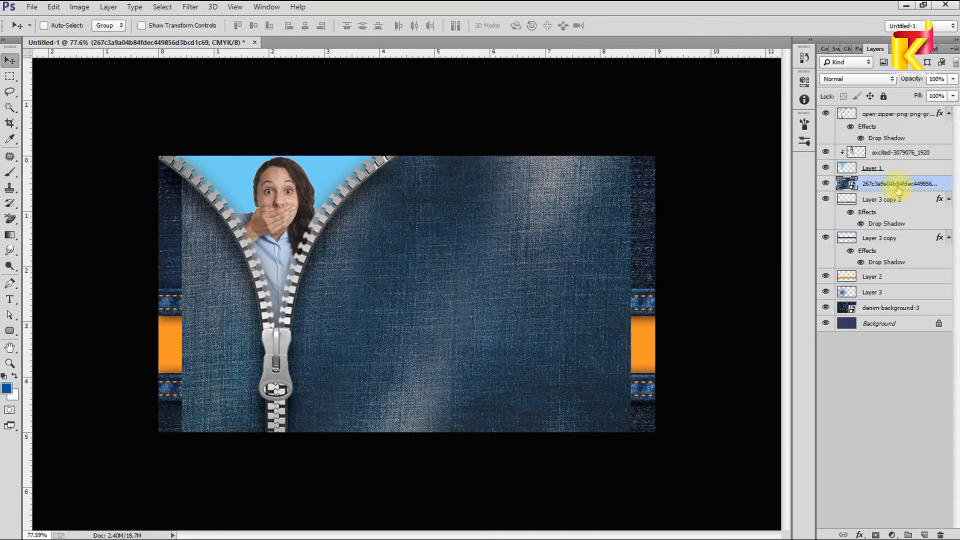
{"action": "left_click_drag", "start_coordinate": [898, 186], "coordinate": [897, 161]}
{"action": "scroll", "coordinate": [313, 187], "scroll_direction": "up", "scroll_amount": 1}
{"action": "mouse_move", "coordinate": [323, 165]}
{"action": "left_mouse_down"}
{"action": "mouse_move", "coordinate": [307, 145]}
{"action": "mouse_move", "coordinate": [306, 155]}
{"action": "left_mouse_up"}
Step: Rasterize the denim texture layer and set its blend mode to Screen
{"action": "right_click", "coordinate": [895, 170]}
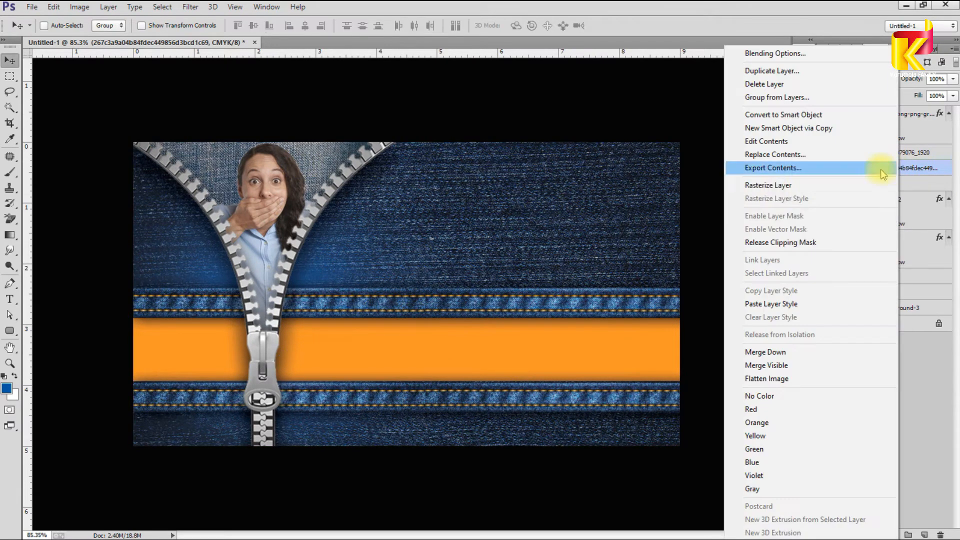
{"action": "left_click", "coordinate": [820, 185]}
{"action": "left_click", "coordinate": [856, 78]}
{"action": "left_click", "coordinate": [857, 382]}
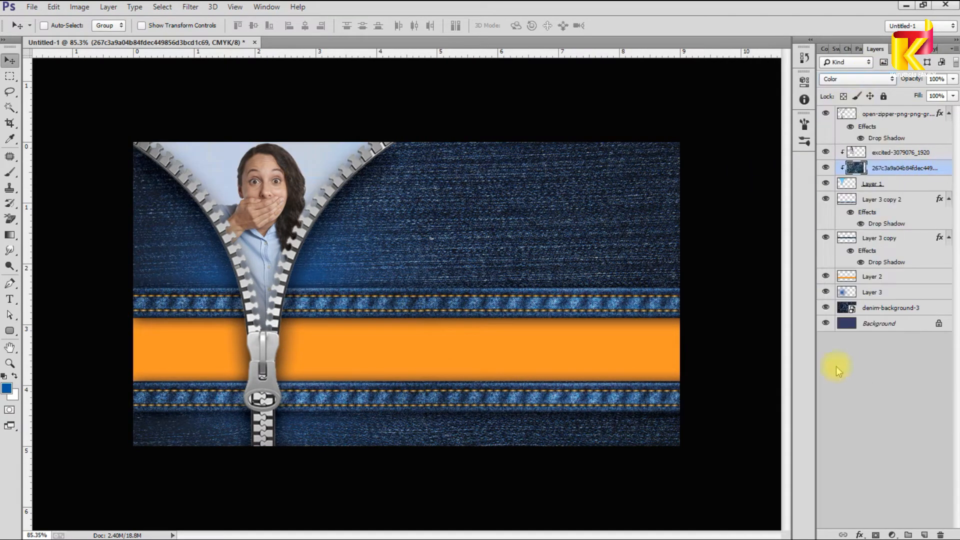
{"action": "left_click", "coordinate": [864, 80]}
{"action": "left_click", "coordinate": [828, 176]}
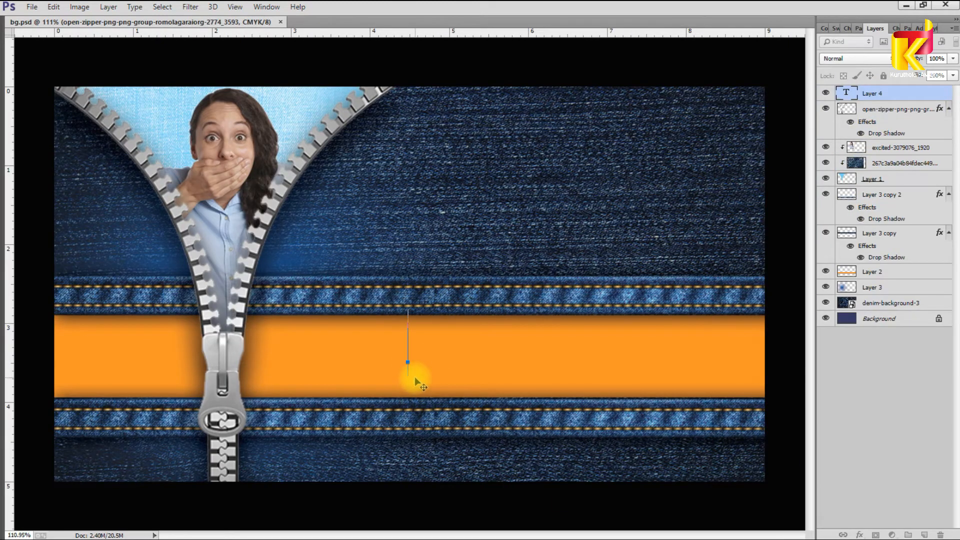
Step: Enter 'Company name' in black Bahnschrift on the orange band and enlarge it
{"action": "type", "text": "ompany name"}
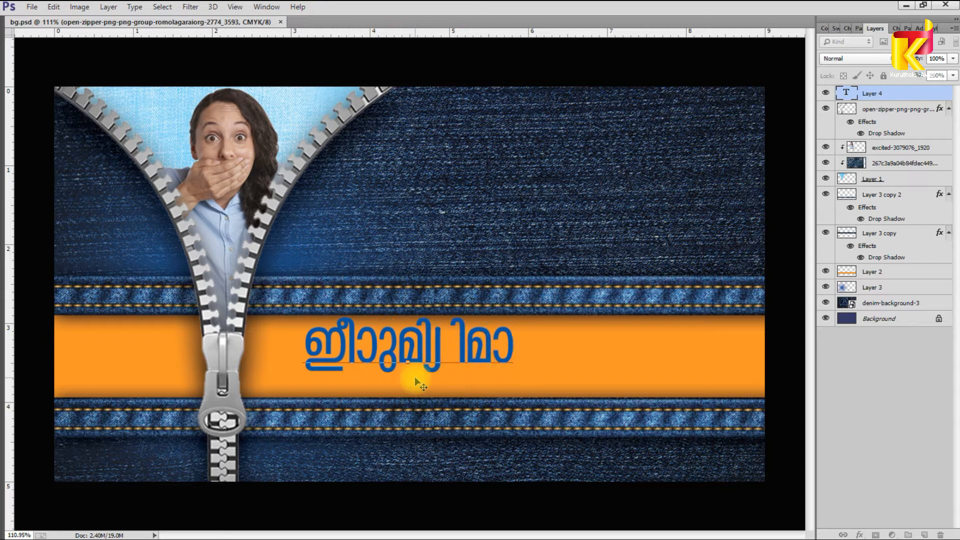
{"action": "key", "text": "ctrl+a"}
{"action": "key", "text": "ctrl+t"}
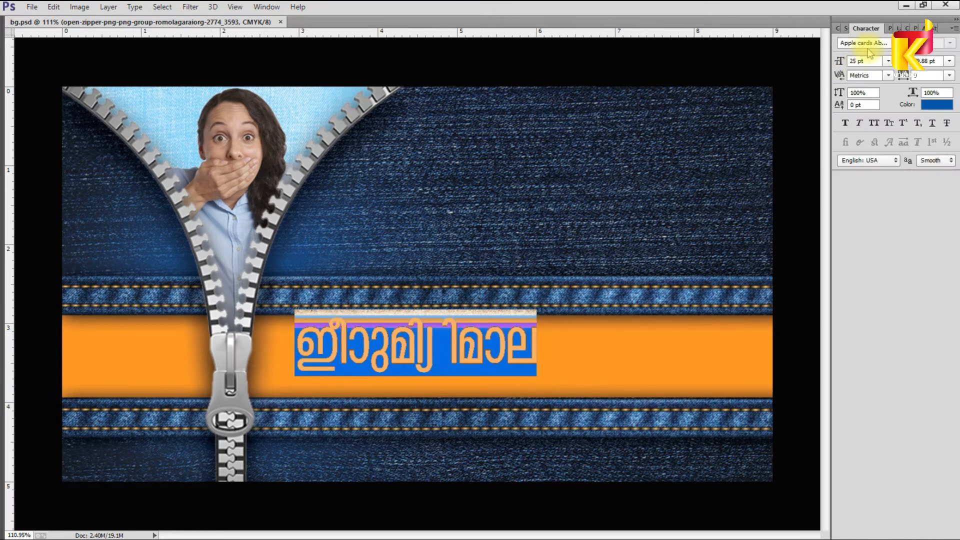
{"action": "left_click", "coordinate": [874, 43]}
{"action": "key", "text": "ctrl+z"}
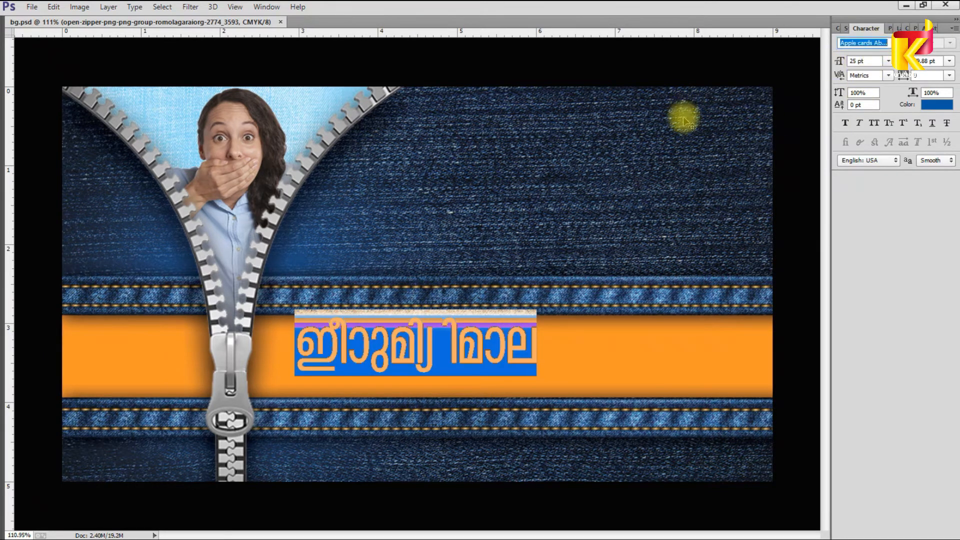
{"action": "key", "text": "Return"}
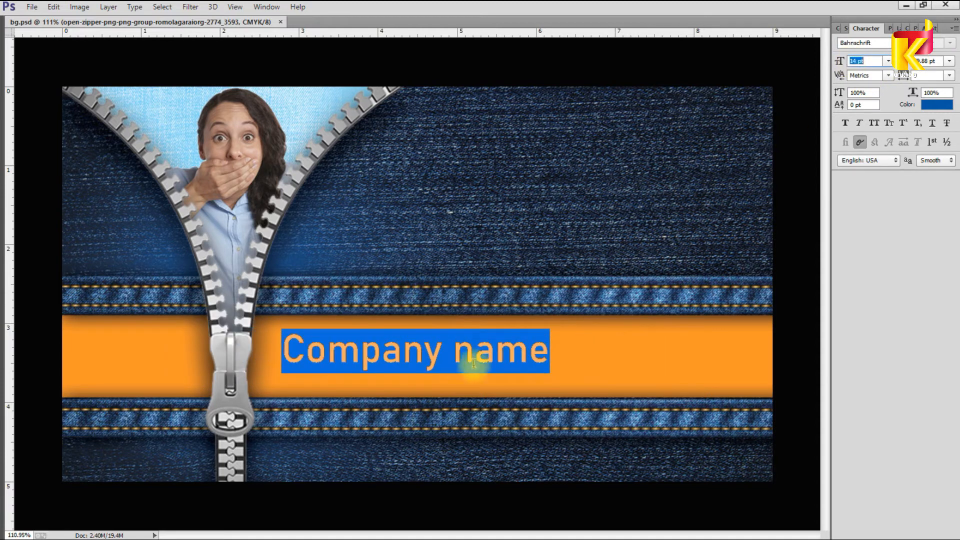
{"action": "left_click", "coordinate": [528, 307]}
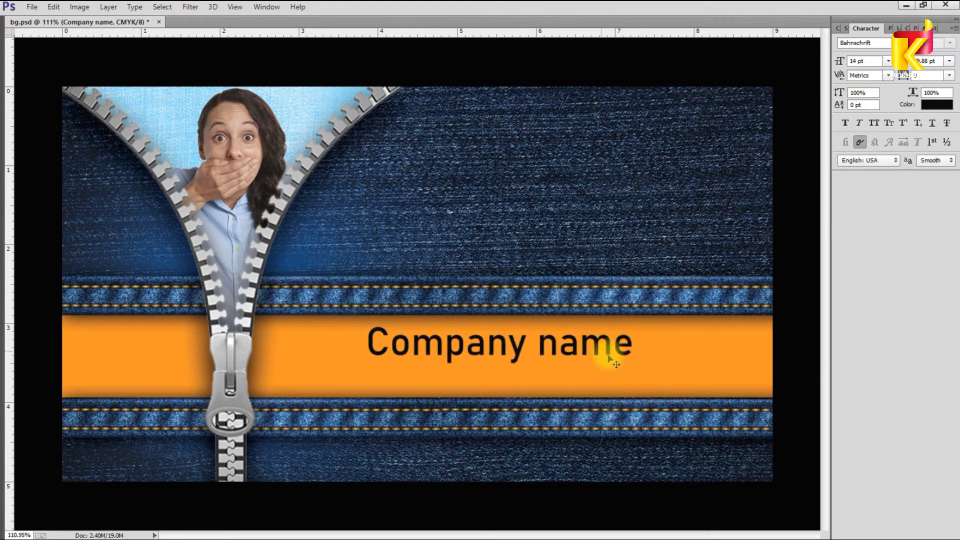
{"action": "key", "text": "ctrl+t"}
{"action": "left_click_drag", "start_coordinate": [617, 322], "coordinate": [682, 315]}
{"action": "key", "text": "Return"}
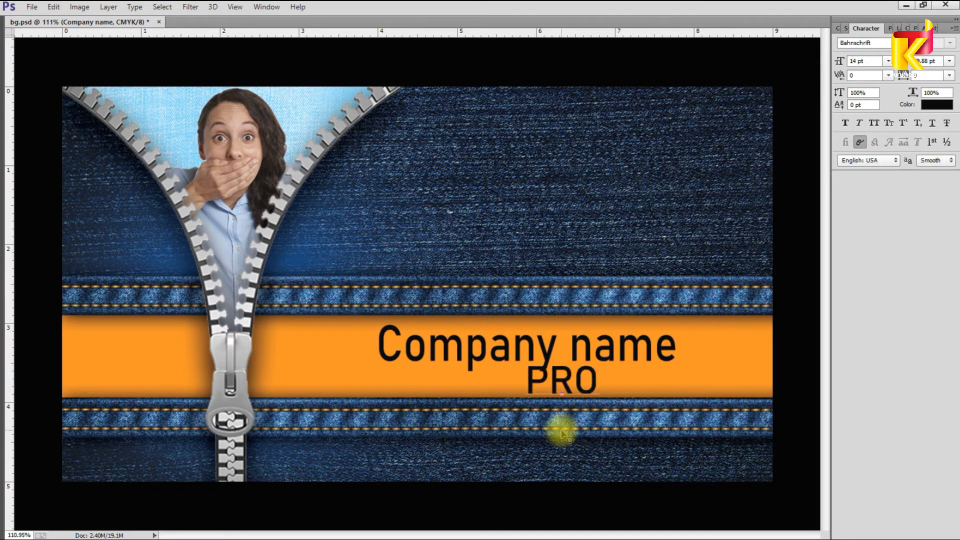
Step: Add a smaller 'PRODUCT NAME' line beneath it and fine-tune both text positions
{"action": "type", "text": "NAME"}
{"action": "key", "text": "ctrl+t"}
{"action": "left_click_drag", "start_coordinate": [701, 366], "coordinate": [576, 383]}
{"action": "key", "text": "Return"}
{"action": "left_click_drag", "start_coordinate": [575, 349], "coordinate": [573, 347]}
{"action": "left_click_drag", "start_coordinate": [577, 383], "coordinate": [577, 382]}
{"action": "scroll", "coordinate": [615, 389], "scroll_direction": "down", "scroll_amount": 3}
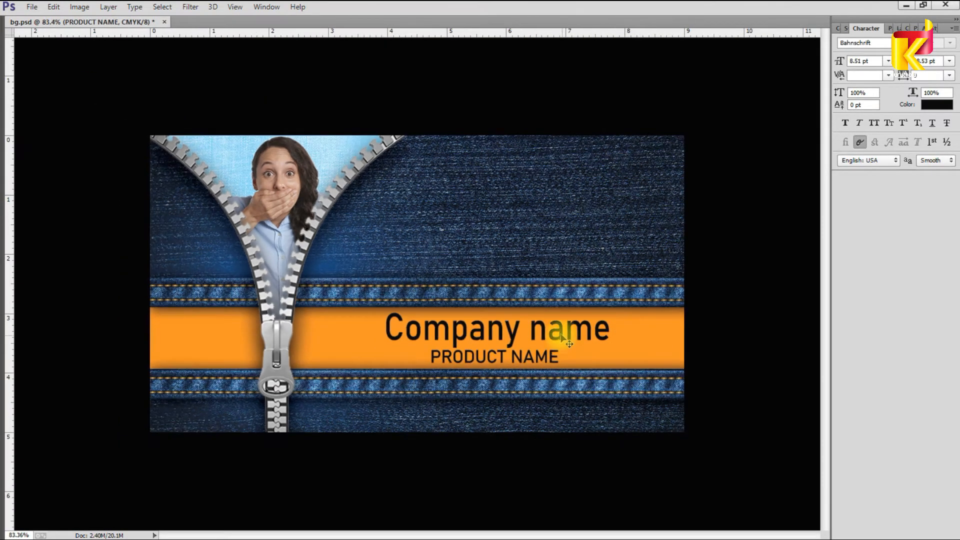
Step: Make Layer 2 active and dab a large soft yellow brush over the middle of the orange band
{"action": "key", "text": "F7"}
{"action": "right_click", "coordinate": [636, 342]}
{"action": "left_click", "coordinate": [655, 344]}
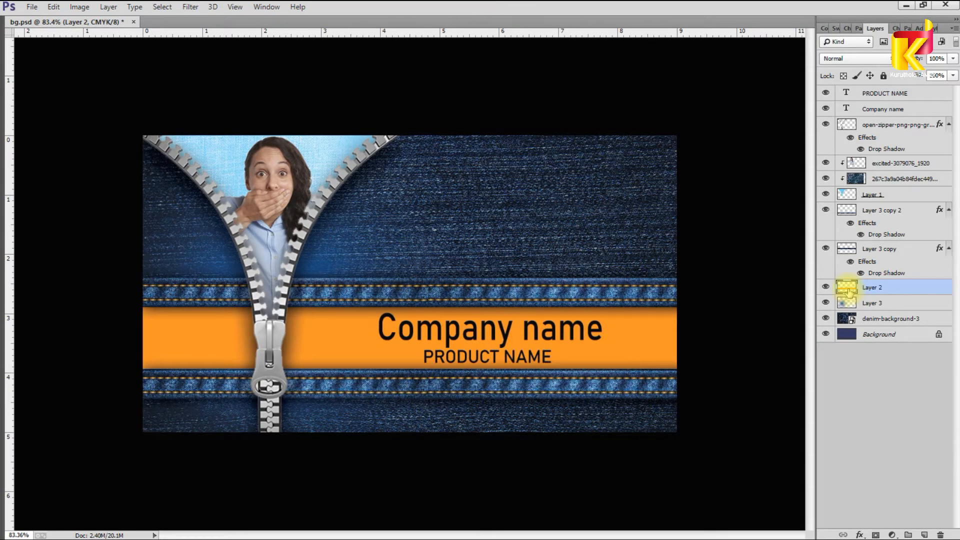
{"action": "key", "text": "F6"}
{"action": "left_click", "coordinate": [849, 29]}
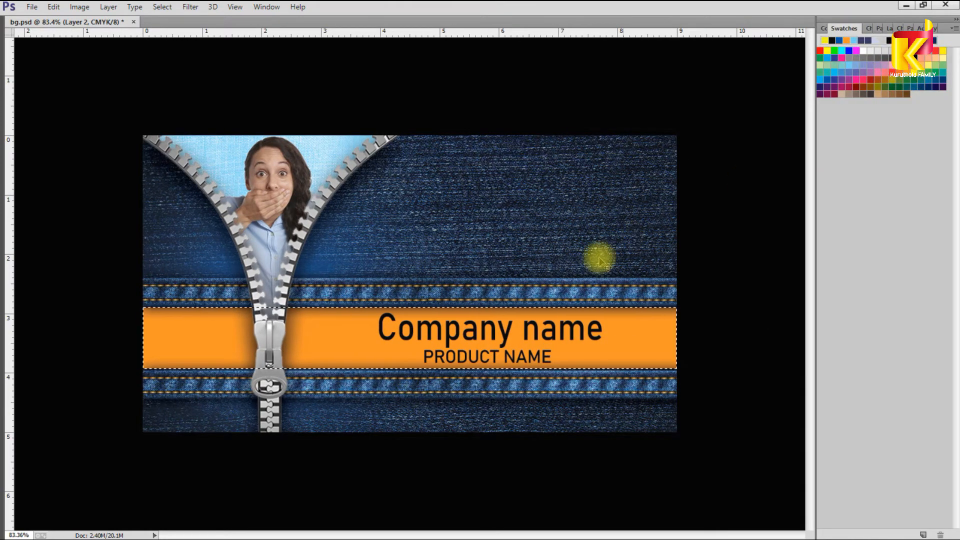
{"action": "key", "text": "Tab"}
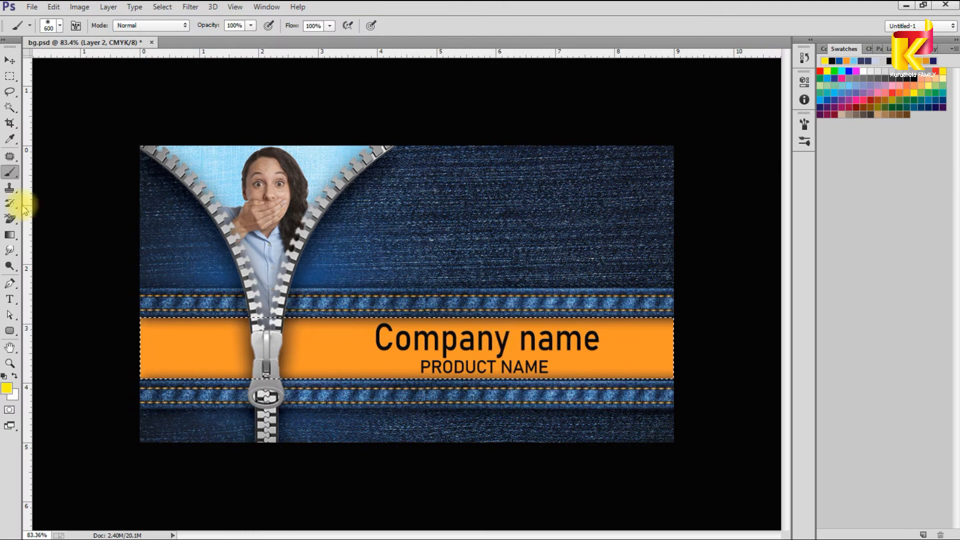
{"action": "left_click", "coordinate": [493, 347]}
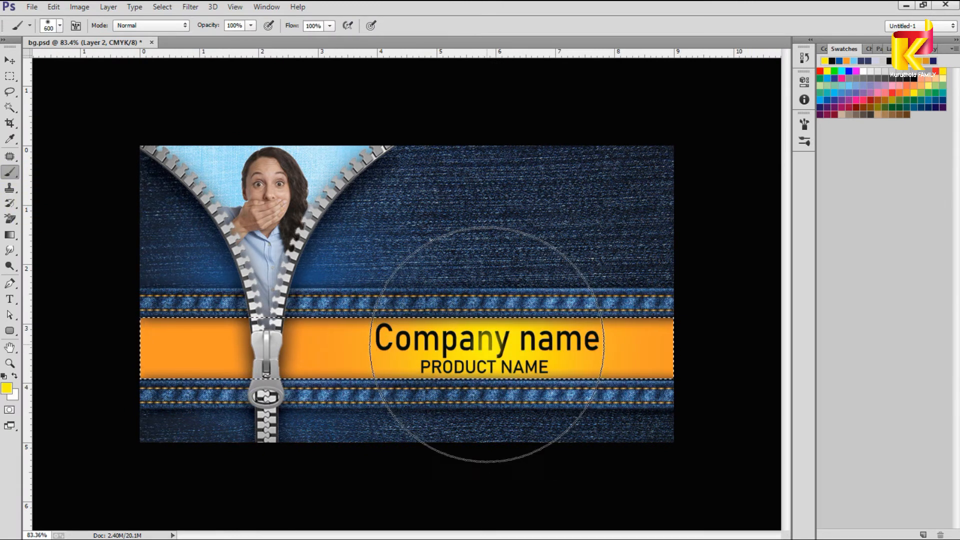
{"action": "key", "text": "v"}
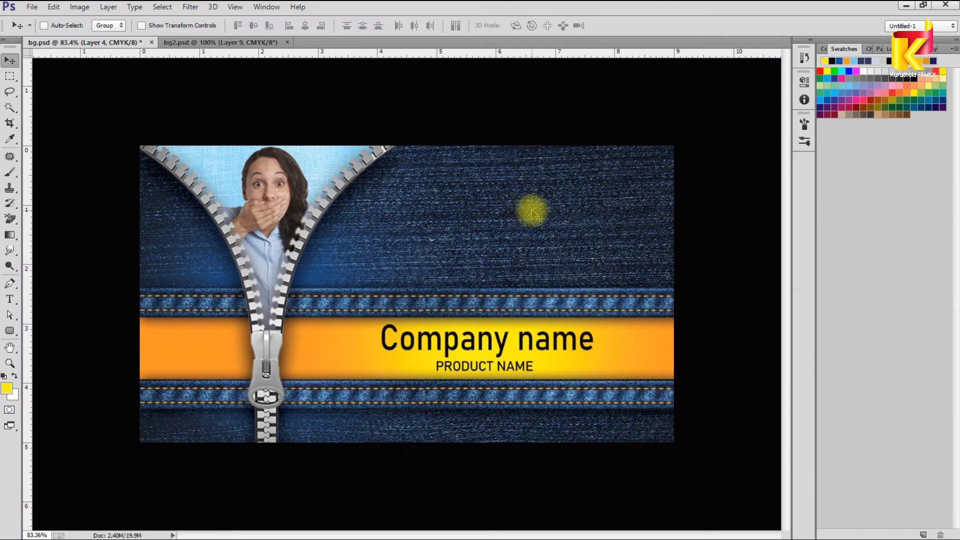
Step: Stack the phone, envelope, globe and location-pin icons into a column above the band
{"action": "left_click_drag", "start_coordinate": [523, 188], "coordinate": [523, 188]}
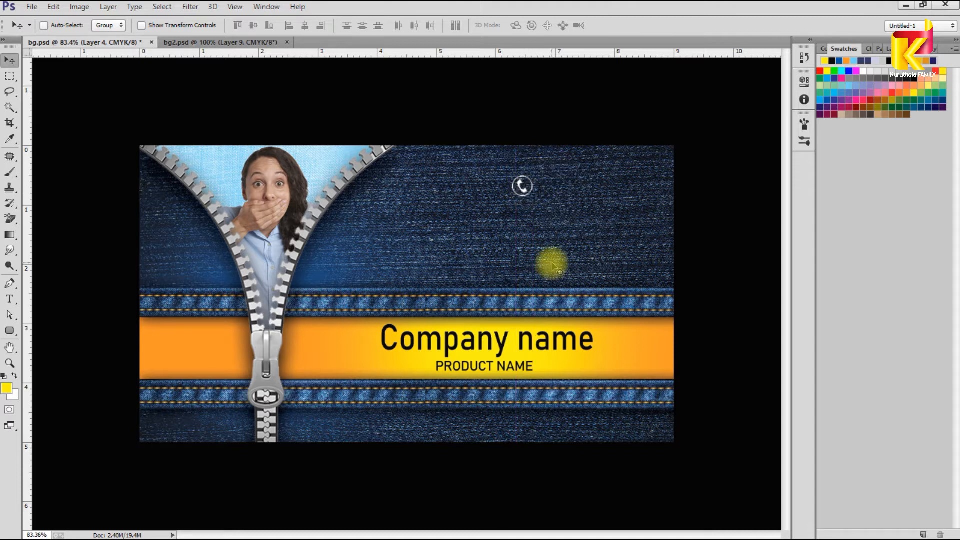
{"action": "left_click_drag", "start_coordinate": [474, 273], "coordinate": [544, 213]}
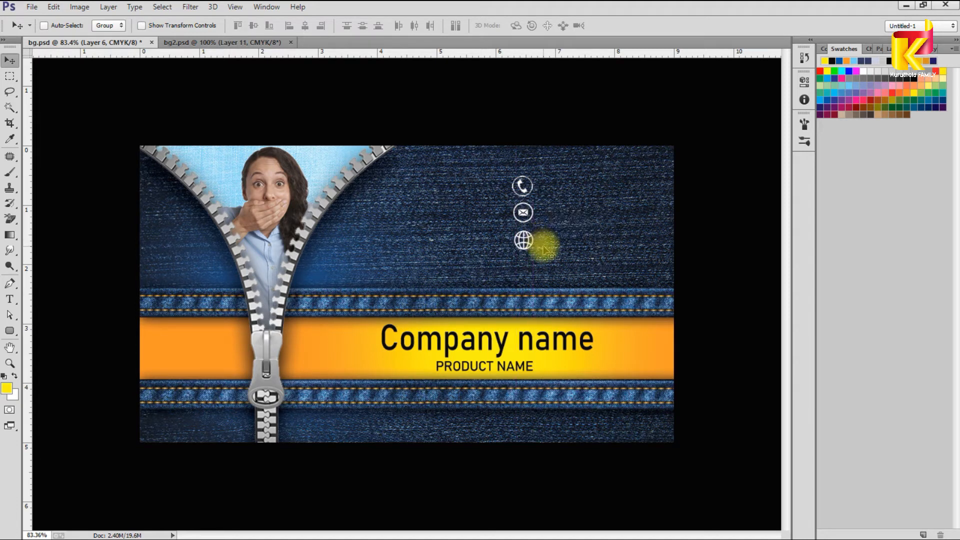
{"action": "key", "text": "ctrl+v"}
{"action": "left_click_drag", "start_coordinate": [560, 265], "coordinate": [542, 276]}
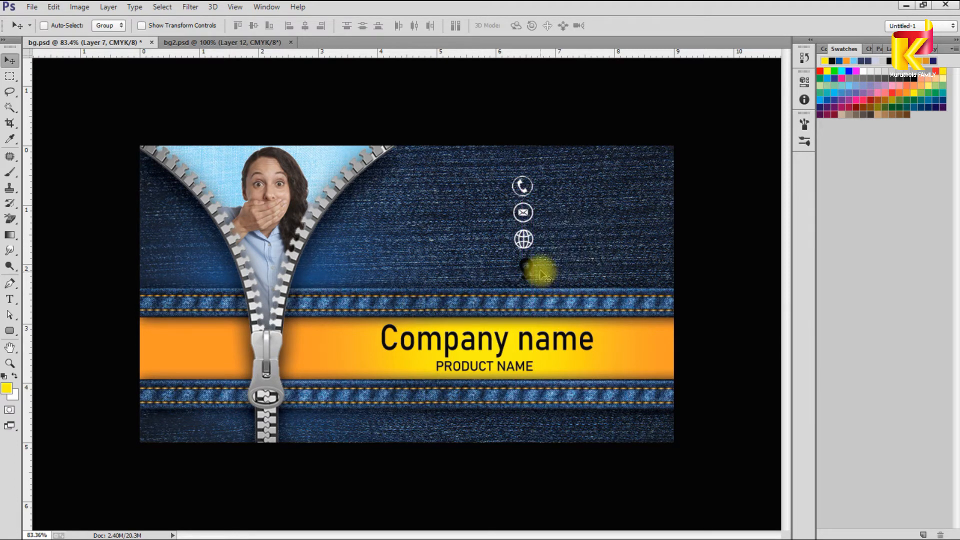
{"action": "scroll", "coordinate": [560, 270], "scroll_direction": "up", "scroll_amount": 6}
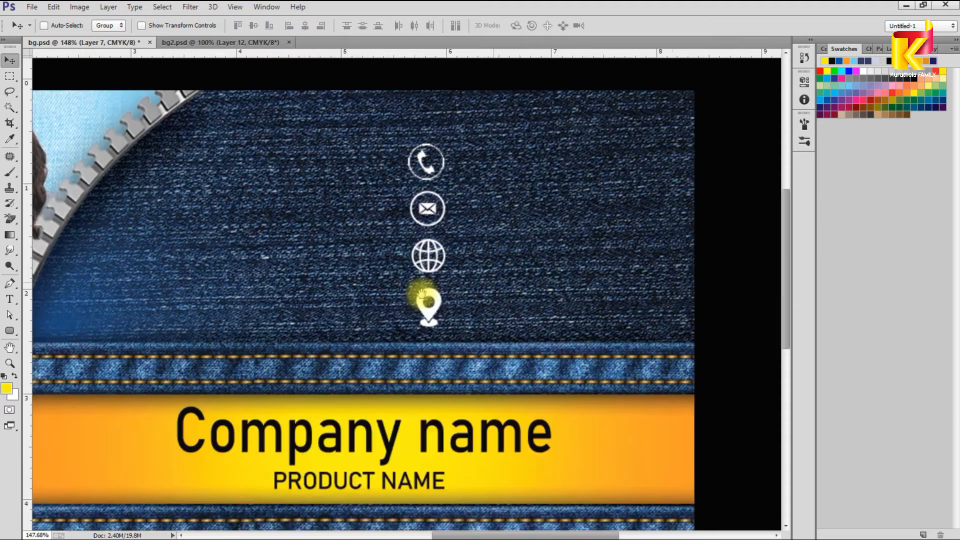
{"action": "left_click_drag", "start_coordinate": [420, 246], "coordinate": [420, 207]}
Step: Nudge the contact icons together, moving the column left and up
{"action": "right_click", "coordinate": [421, 288]}
{"action": "left_click", "coordinate": [436, 292]}
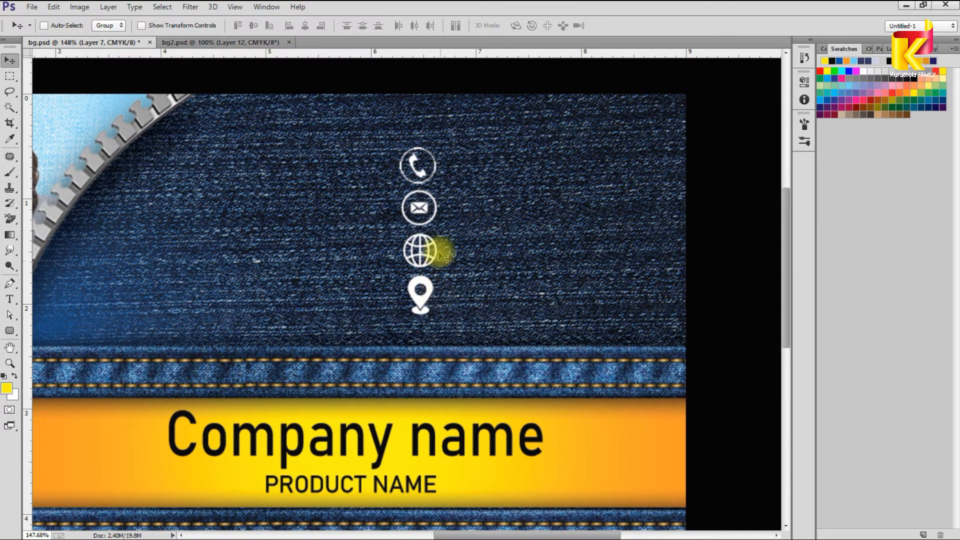
{"action": "left_click", "coordinate": [423, 209]}
{"action": "left_click_drag", "start_coordinate": [420, 176], "coordinate": [408, 170]}
{"action": "scroll", "coordinate": [574, 333], "scroll_direction": "down", "scroll_amount": 6}
Step: Sample black as the painting colour and turn the area around the card grey
{"action": "right_click", "coordinate": [611, 222]}
{"action": "left_click", "coordinate": [620, 227]}
{"action": "scroll", "coordinate": [620, 227], "scroll_direction": "down", "scroll_amount": 1}
{"action": "key", "text": "i"}
{"action": "left_click", "coordinate": [598, 126]}
{"action": "key", "text": "v"}
{"action": "right_click", "coordinate": [619, 186]}
{"action": "left_click", "coordinate": [629, 196]}
{"action": "right_click", "coordinate": [597, 99]}
{"action": "left_click", "coordinate": [621, 109]}
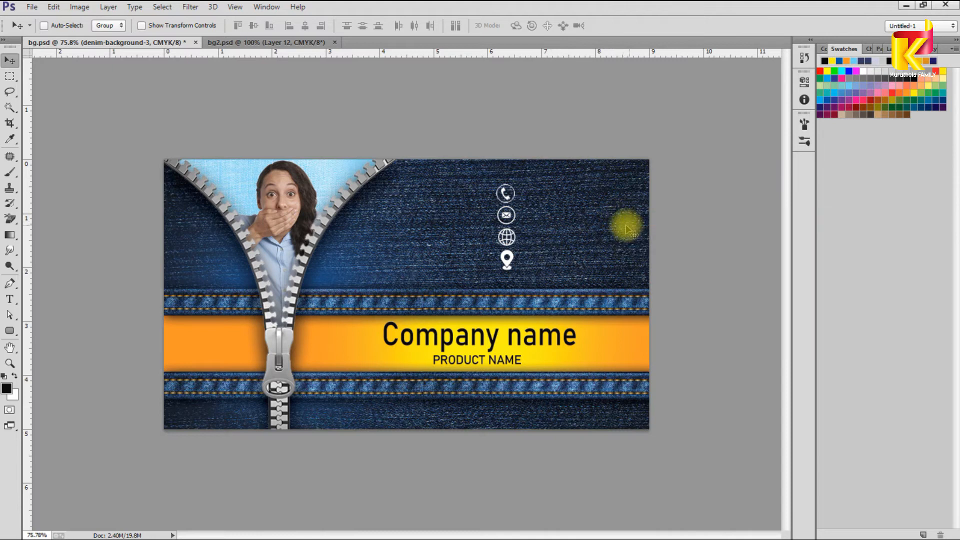
Step: On new Layer 8, brush soft black down the card's right side and stretch it across the width
{"action": "key", "text": "F7"}
{"action": "left_click", "coordinate": [924, 534]}
{"action": "left_click", "coordinate": [11, 174]}
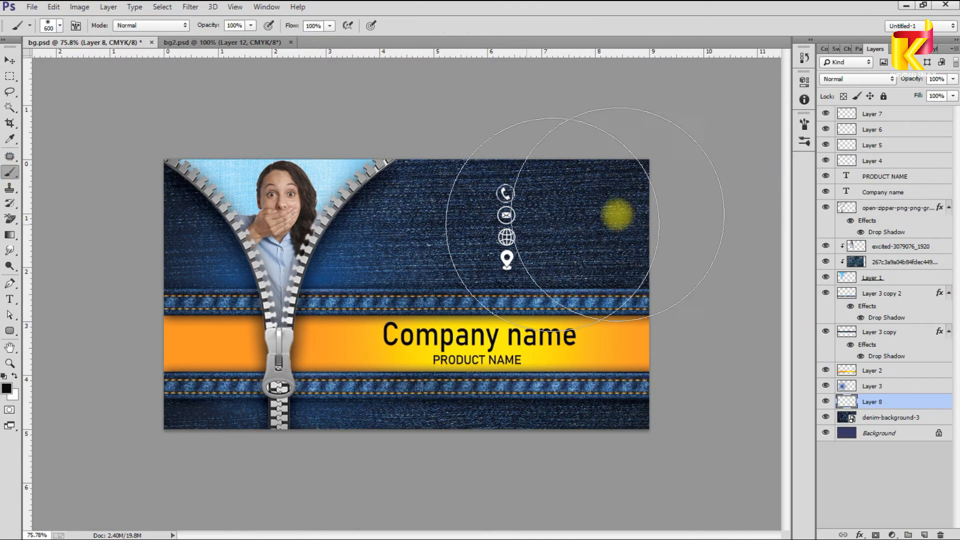
{"action": "left_click_drag", "start_coordinate": [704, 152], "coordinate": [708, 495]}
{"action": "key", "text": "v"}
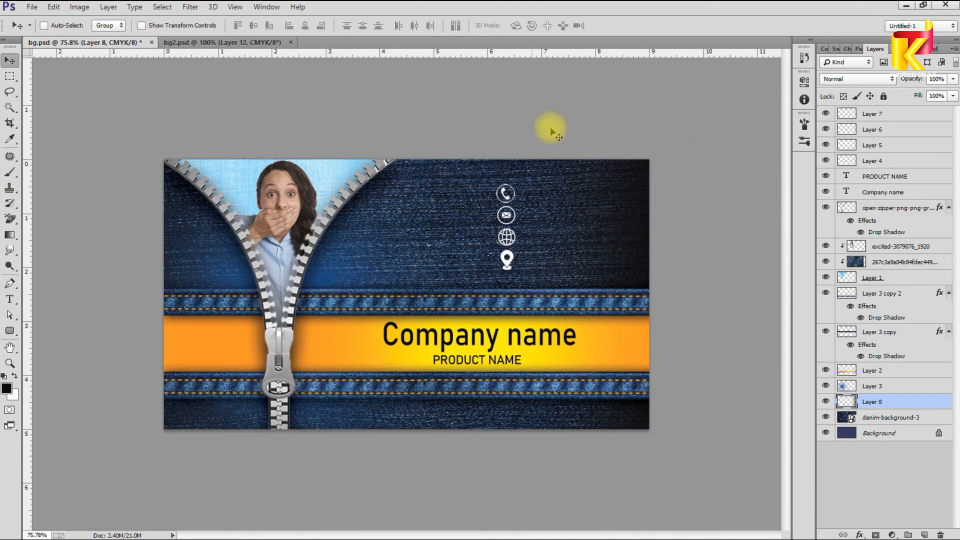
{"action": "key", "text": "ctrl+t"}
{"action": "left_click_drag", "start_coordinate": [482, 294], "coordinate": [164, 289]}
{"action": "key", "text": "Return"}
Step: Move the two stitched-band layers and Layer 3 below the Layer 8 shading
{"action": "scroll", "coordinate": [561, 292], "scroll_direction": "down", "scroll_amount": 2}
{"action": "scroll", "coordinate": [620, 287], "scroll_direction": "up", "scroll_amount": 1}
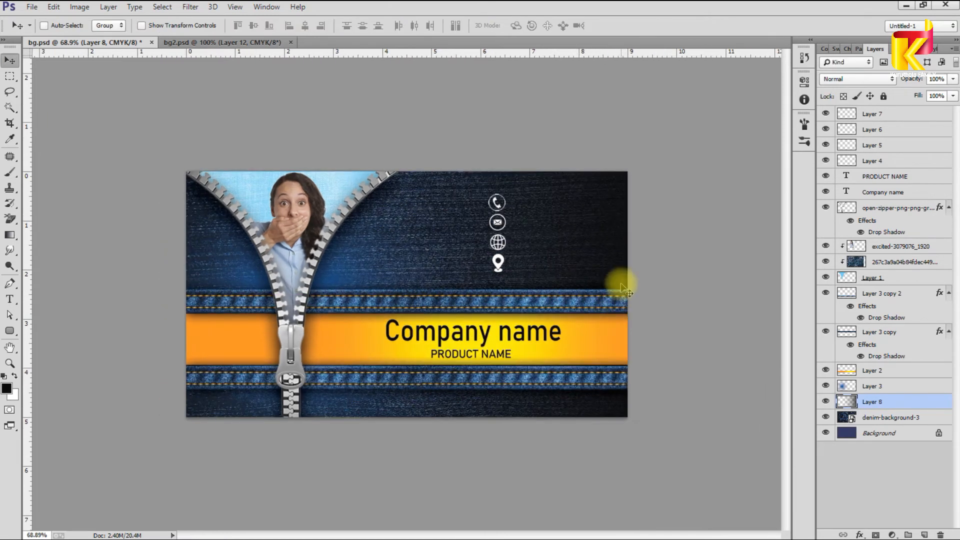
{"action": "scroll", "coordinate": [591, 309], "scroll_direction": "up", "scroll_amount": 1}
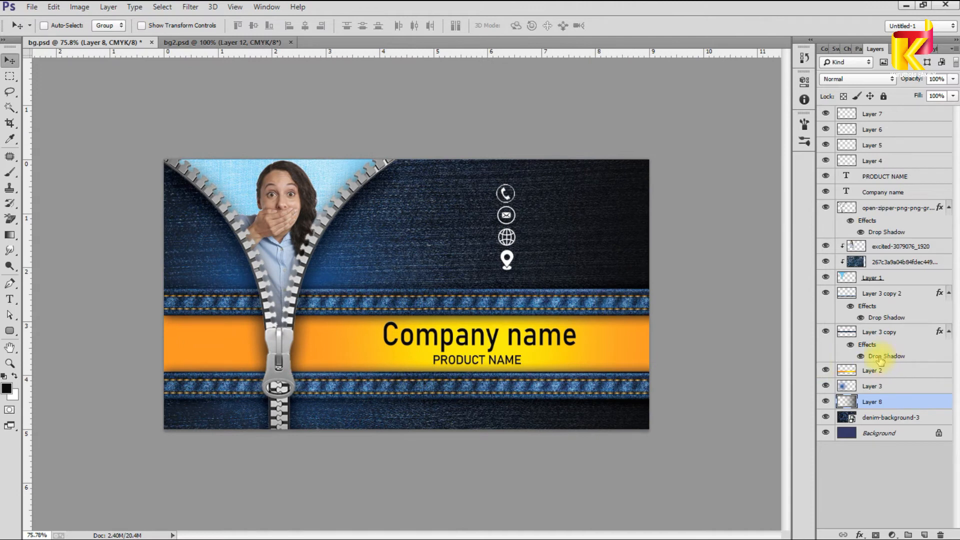
{"action": "left_click", "coordinate": [892, 332]}
{"action": "left_click", "coordinate": [907, 296], "text": "shift"}
{"action": "left_click_drag", "start_coordinate": [913, 336], "coordinate": [913, 412]}
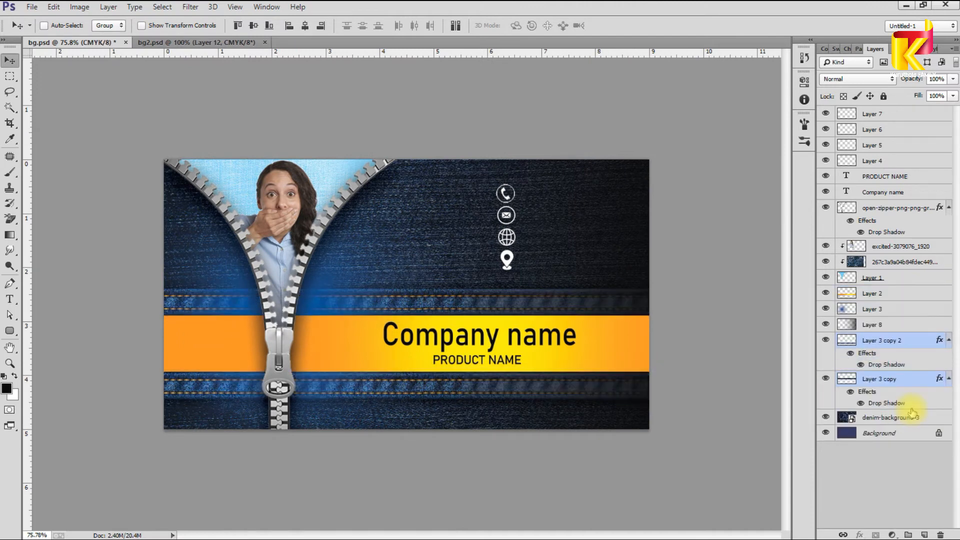
{"action": "scroll", "coordinate": [707, 382], "scroll_direction": "down", "scroll_amount": 1}
{"action": "scroll", "coordinate": [521, 354], "scroll_direction": "down", "scroll_amount": 3}
{"action": "scroll", "coordinate": [592, 359], "scroll_direction": "up", "scroll_amount": 3}
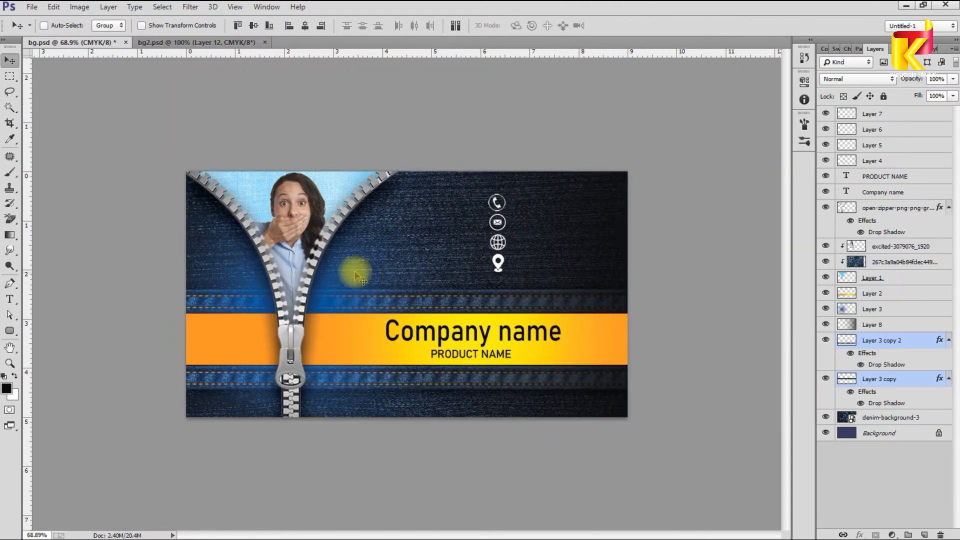
{"action": "left_click", "coordinate": [894, 310]}
{"action": "left_click_drag", "start_coordinate": [895, 331], "coordinate": [897, 328]}
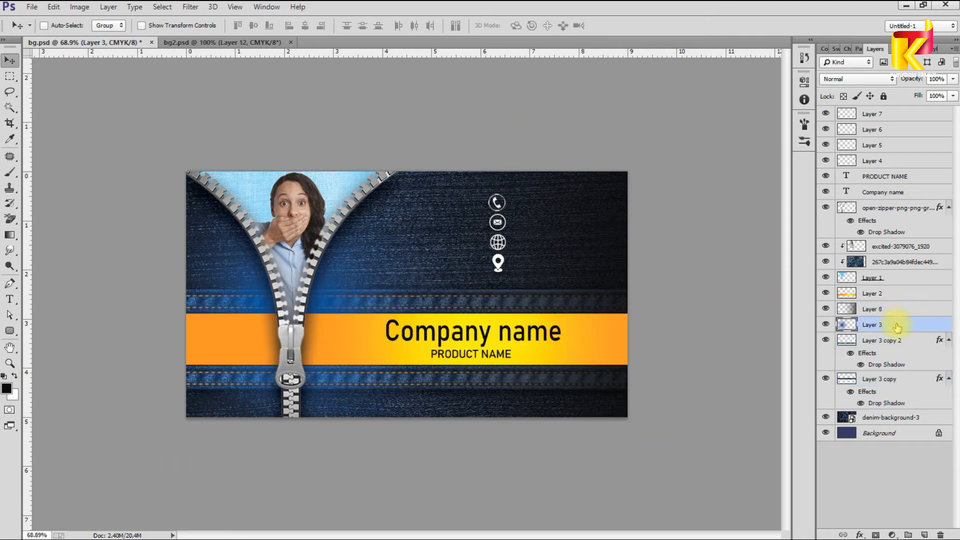
{"action": "left_click_drag", "start_coordinate": [898, 389], "coordinate": [900, 388]}
Step: Alt-drag a copy of the PRODUCT NAME text beside the phone icon and left-align it
{"action": "scroll", "coordinate": [737, 307], "scroll_direction": "down", "scroll_amount": 3}
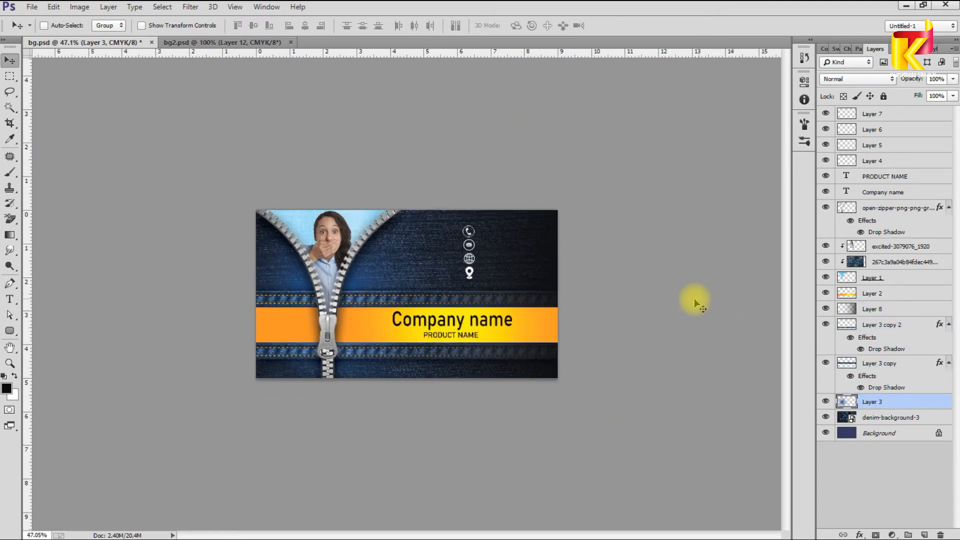
{"action": "scroll", "coordinate": [483, 275], "scroll_direction": "up", "scroll_amount": 3}
{"action": "left_click", "coordinate": [367, 238], "text": "ctrl"}
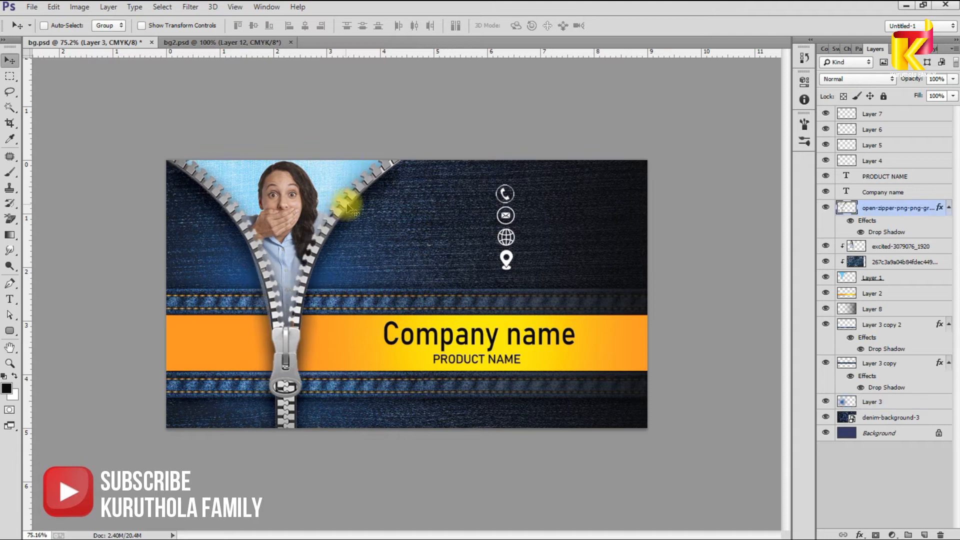
{"action": "right_click", "coordinate": [509, 361]}
{"action": "left_click", "coordinate": [514, 366]}
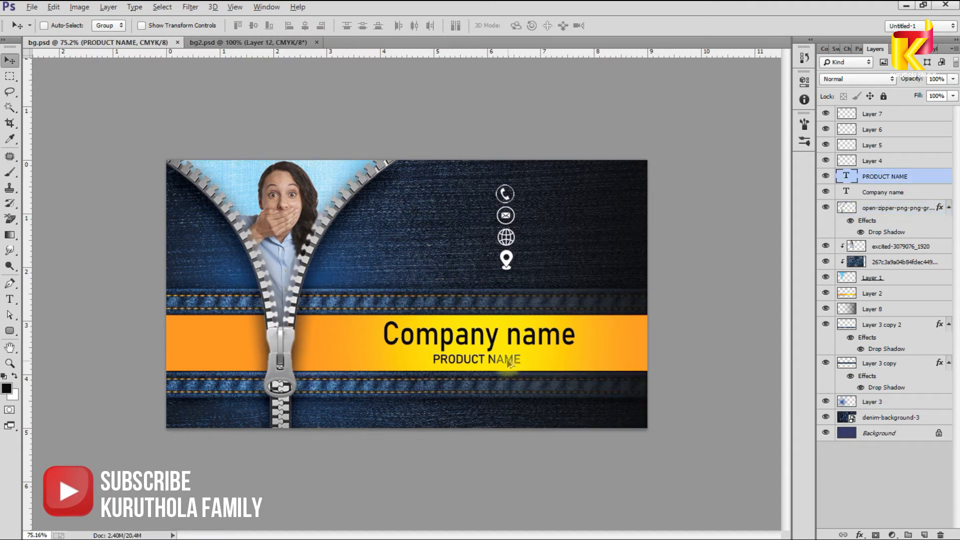
{"action": "left_click_drag", "start_coordinate": [505, 363], "coordinate": [569, 216]}
{"action": "scroll", "coordinate": [570, 217], "scroll_direction": "up", "scroll_amount": 5}
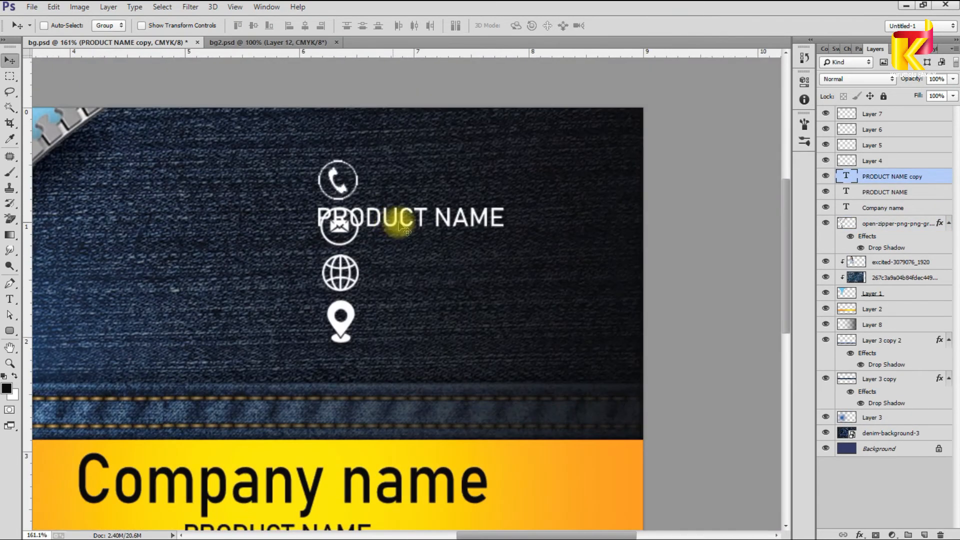
{"action": "left_click_drag", "start_coordinate": [413, 258], "coordinate": [420, 227]}
{"action": "double_click", "coordinate": [443, 184]}
{"action": "left_click", "coordinate": [350, 25]}
Step: Replace the copied text with a placeholder phone number starting with +9
{"action": "left_click", "coordinate": [481, 173]}
{"action": "key", "text": "ctrl+a"}
{"action": "type", "text": "+9"}
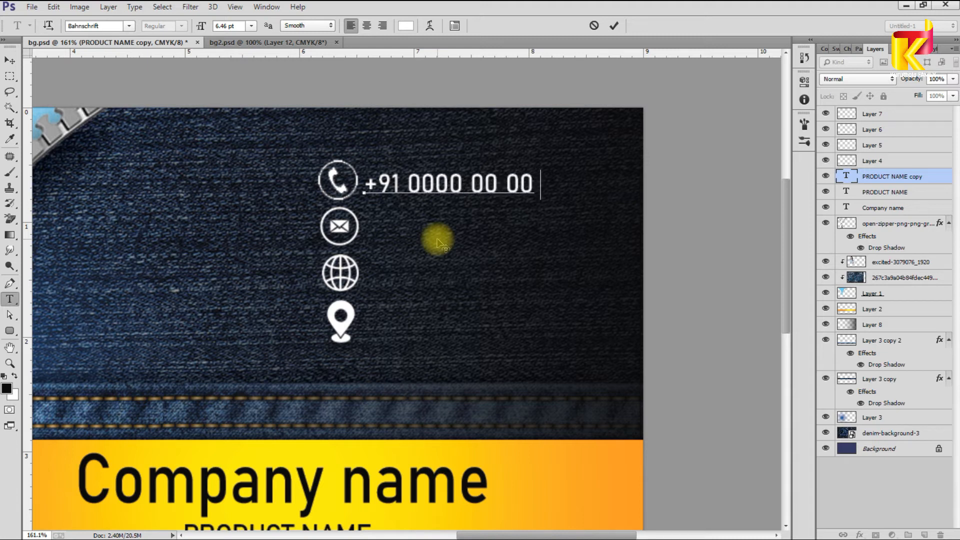
{"action": "key", "text": "ctrl+Return"}
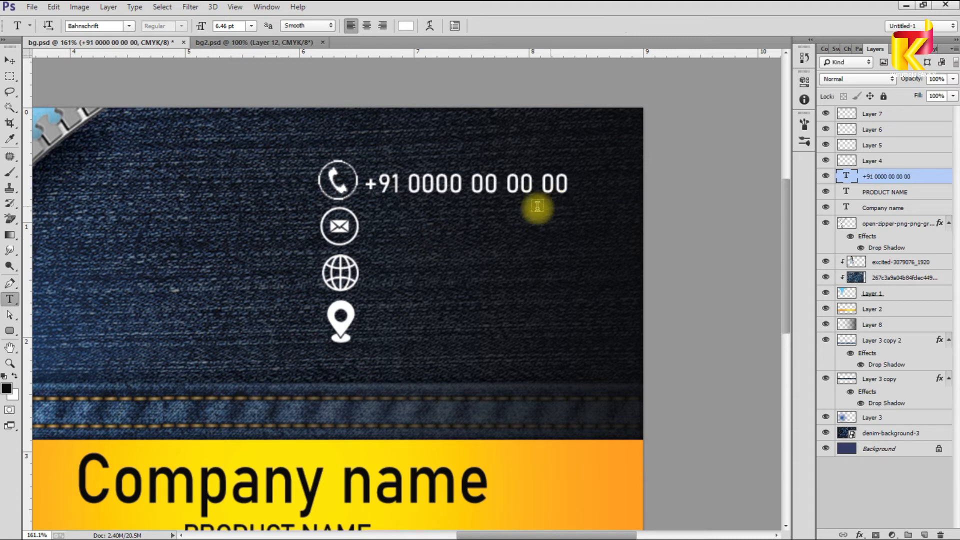
{"action": "key", "text": "v"}
Step: Duplicate the phone line beside the envelope icon and retype it as a company e-mail
{"action": "left_click_drag", "start_coordinate": [490, 187], "coordinate": [489, 231]}
{"action": "double_click", "coordinate": [467, 230]}
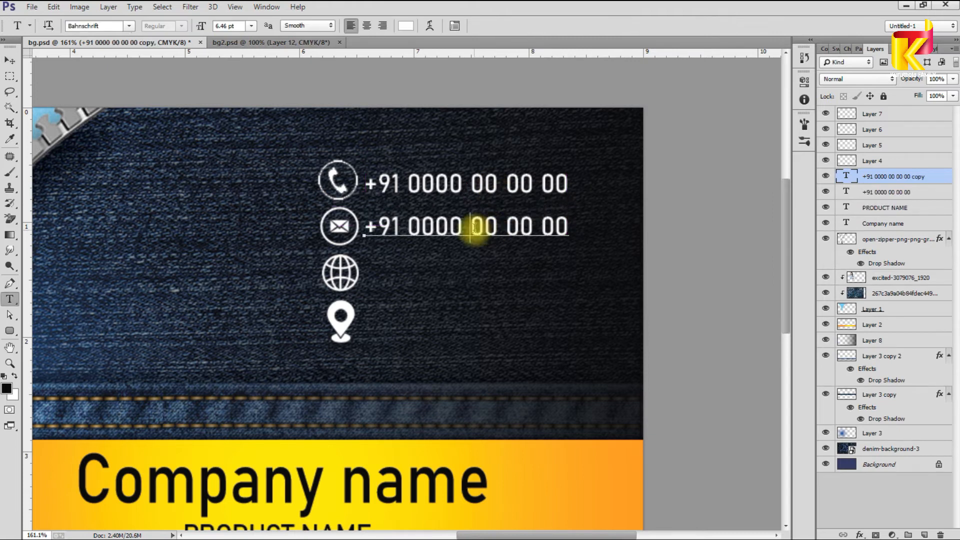
{"action": "type", "text": "companyname@gmail.c"}
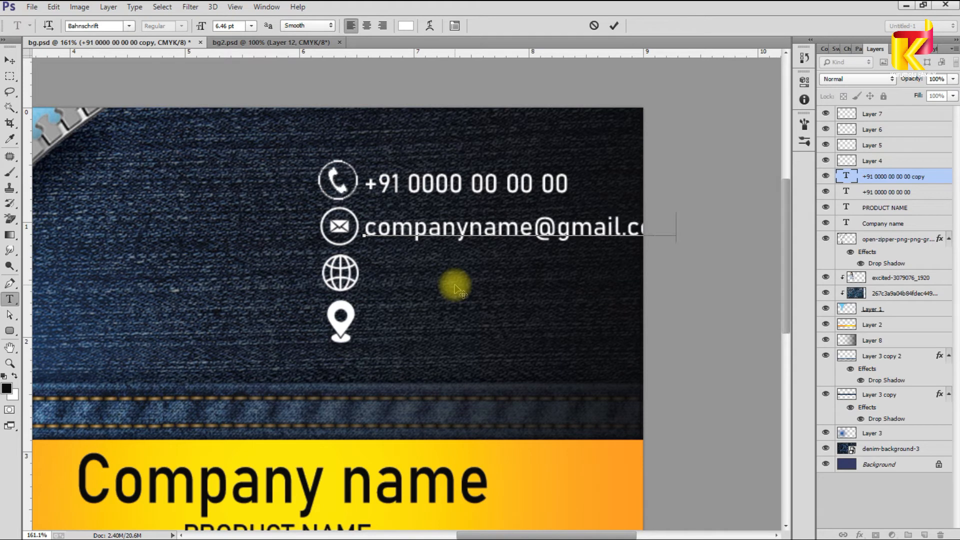
{"action": "key", "text": "ctrl+Return"}
{"action": "key", "text": "v"}
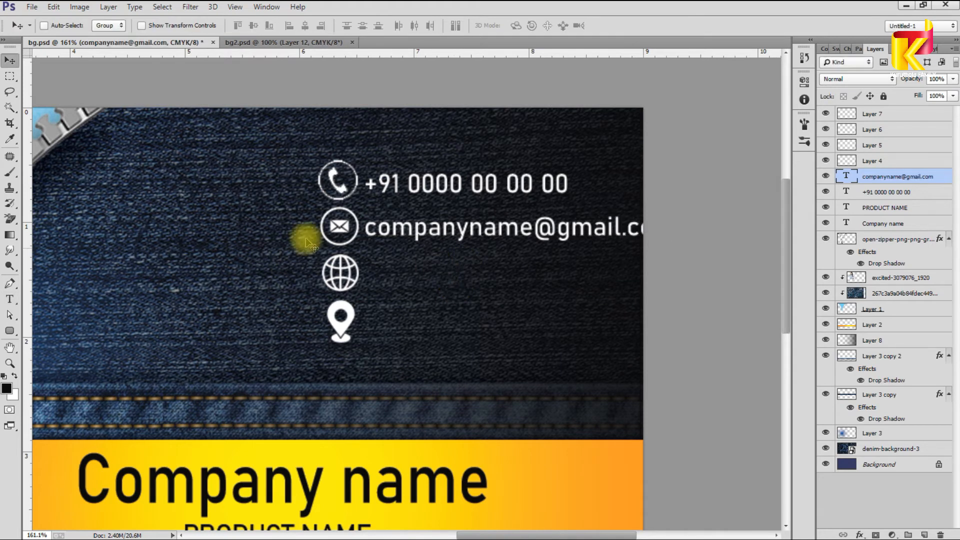
Step: Shift the contact icons and text lines left, then scale the block down slightly
{"action": "left_click", "coordinate": [338, 181], "text": "ctrl+shift"}
{"action": "left_click", "coordinate": [339, 226], "text": "ctrl+shift"}
{"action": "left_click", "coordinate": [340, 273], "text": "ctrl+shift"}
{"action": "left_click", "coordinate": [340, 320], "text": "ctrl+shift"}
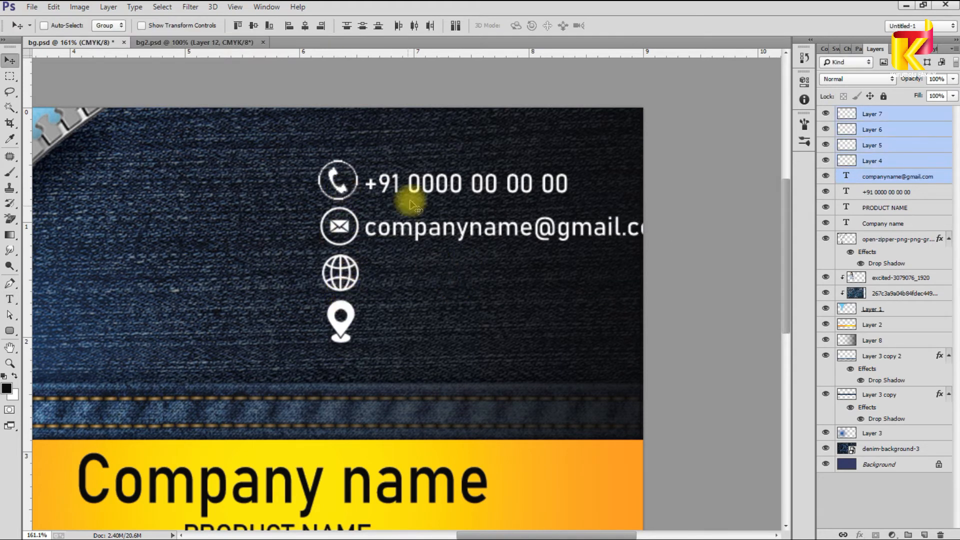
{"action": "left_click_drag", "start_coordinate": [417, 196], "coordinate": [374, 192]}
{"action": "left_click", "coordinate": [383, 193], "text": "ctrl+shift"}
{"action": "key", "text": "ctrl+t"}
{"action": "left_click_drag", "start_coordinate": [630, 160], "coordinate": [610, 169]}
{"action": "key", "text": "Return"}
{"action": "left_click", "coordinate": [541, 231], "text": "ctrl"}
{"action": "left_click_drag", "start_coordinate": [475, 240], "coordinate": [489, 268]}
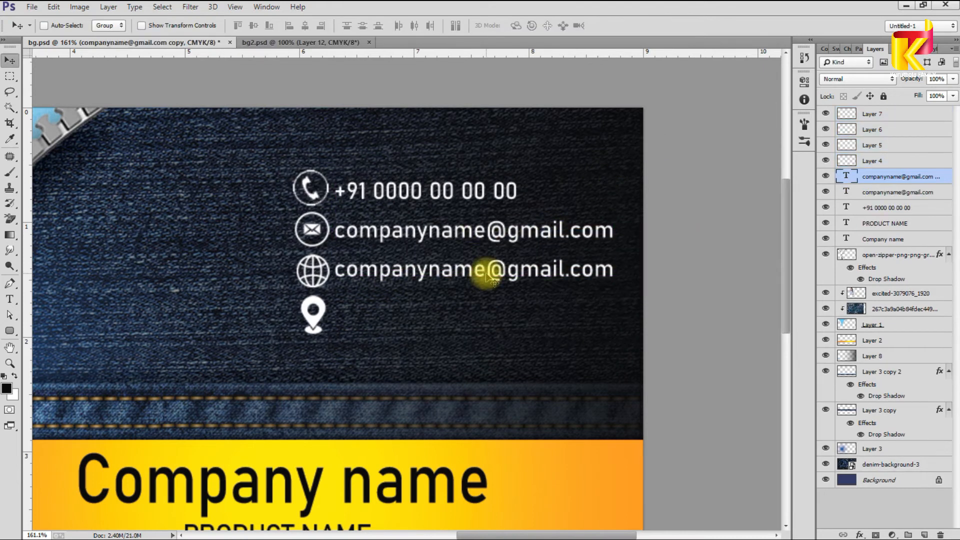
{"action": "key", "text": "t"}
{"action": "left_click_drag", "start_coordinate": [570, 274], "coordinate": [334, 274]}
{"action": "type", "text": "www."}
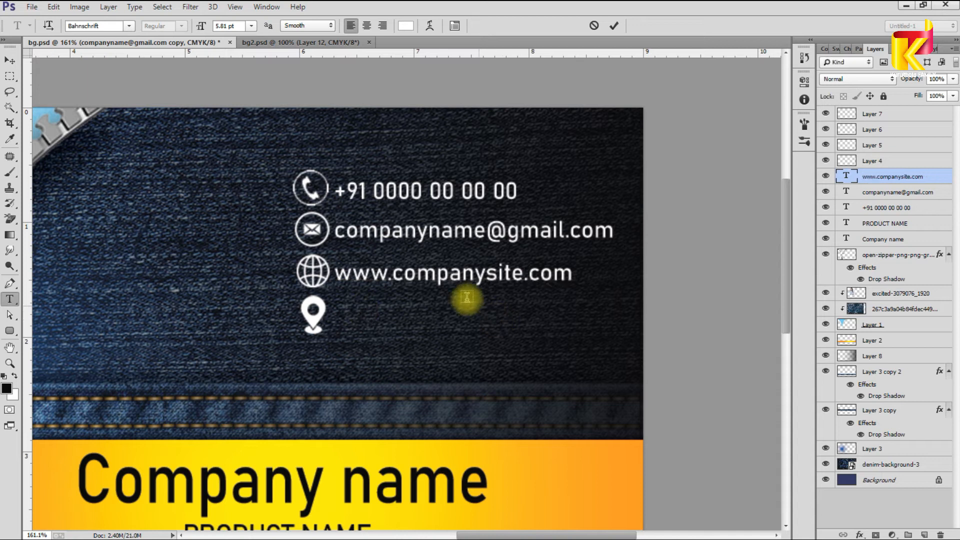
{"action": "key", "text": "ctrl+Return"}
{"action": "key", "text": "v"}
Step: Copy the line to the pin row, type a two-line address starting 11 No., and tighten its leading
{"action": "left_click_drag", "start_coordinate": [467, 278], "coordinate": [479, 320]}
{"action": "key", "text": "t"}
{"action": "left_click", "coordinate": [468, 317]}
{"action": "key", "text": "ctrl+a"}
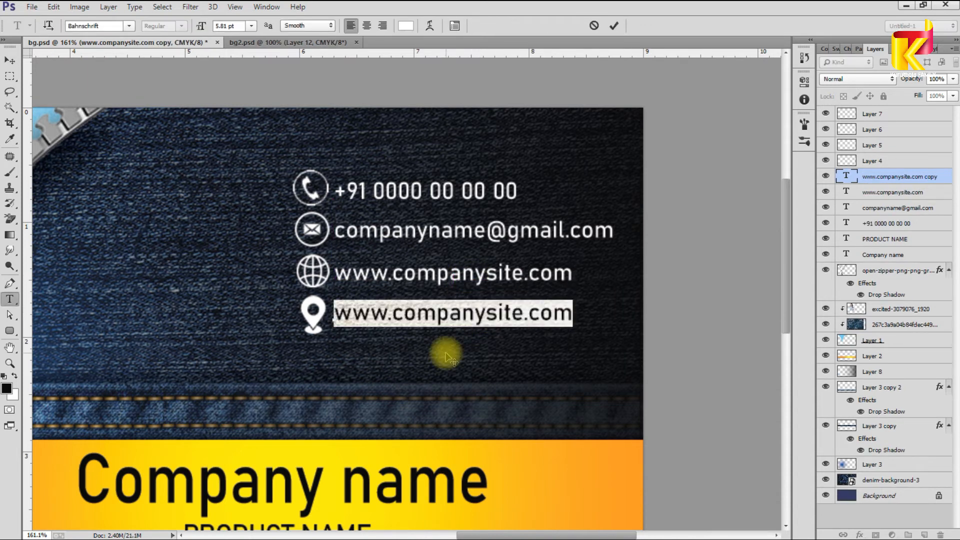
{"action": "key", "text": "BackSpace"}
{"action": "type", "text": "11 No./"}
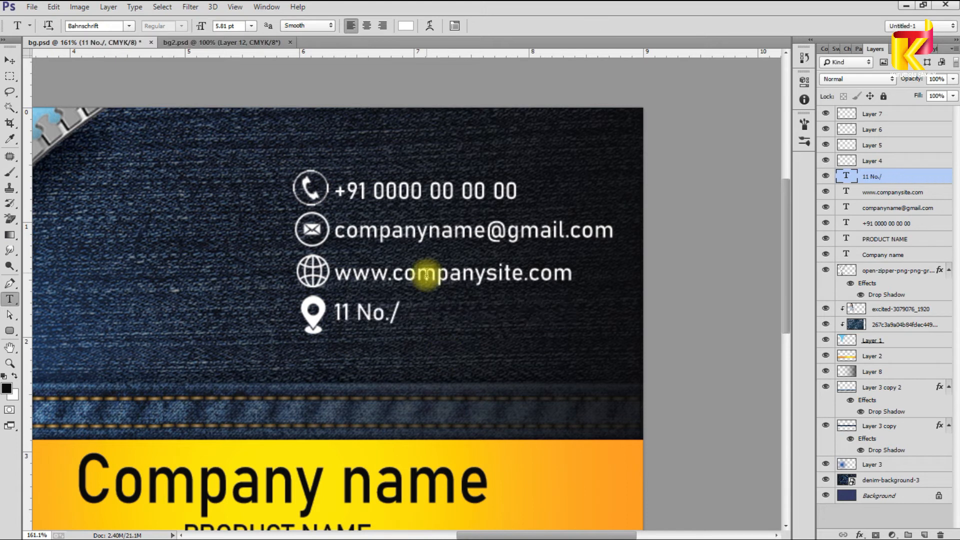
{"action": "left_click_drag", "start_coordinate": [389, 307], "coordinate": [408, 307]}
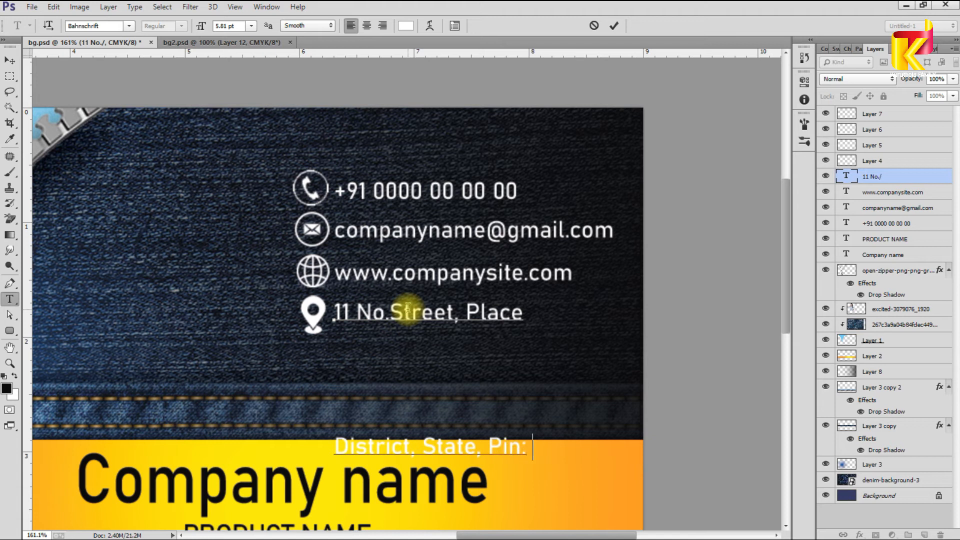
{"action": "key", "text": "ctrl+a"}
{"action": "key", "text": "ctrl+t"}
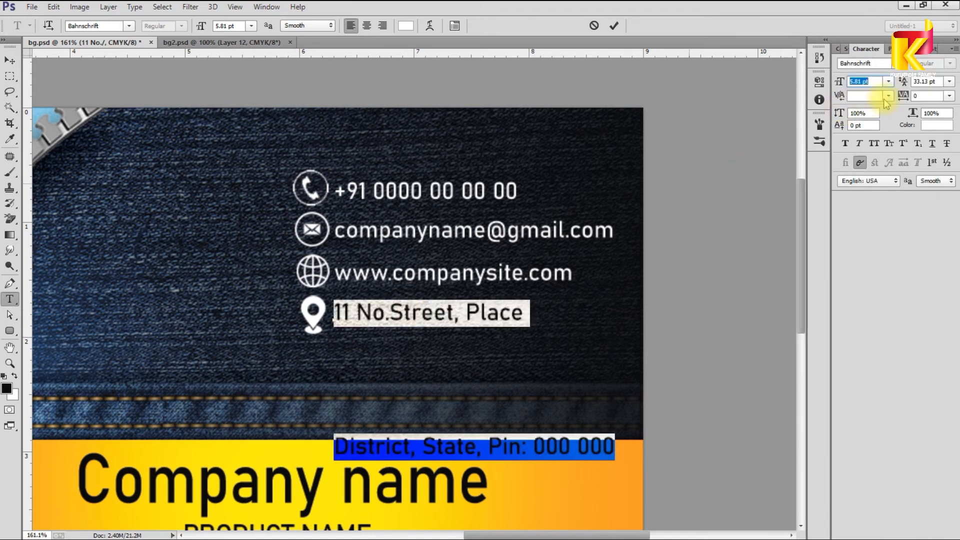
{"action": "scroll", "coordinate": [916, 81], "scroll_direction": "down", "scroll_amount": 20}
{"action": "left_click", "coordinate": [574, 342]}
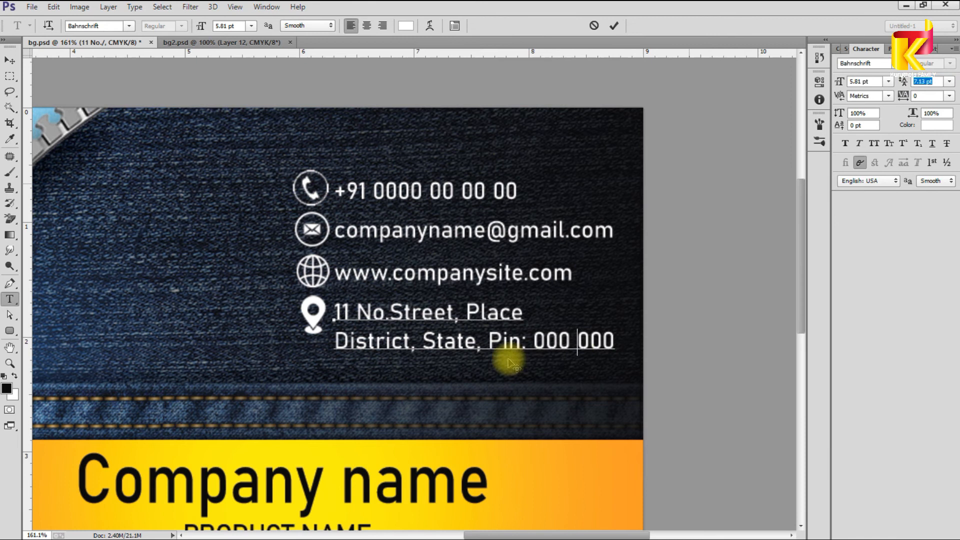
{"action": "key", "text": "ctrl+Return"}
Step: Select the contact text layers and move the block slightly up-left with Free Transform
{"action": "scroll", "coordinate": [510, 355], "scroll_direction": "down", "scroll_amount": 2}
{"action": "key", "text": "v"}
{"action": "scroll", "coordinate": [505, 345], "scroll_direction": "down", "scroll_amount": 3}
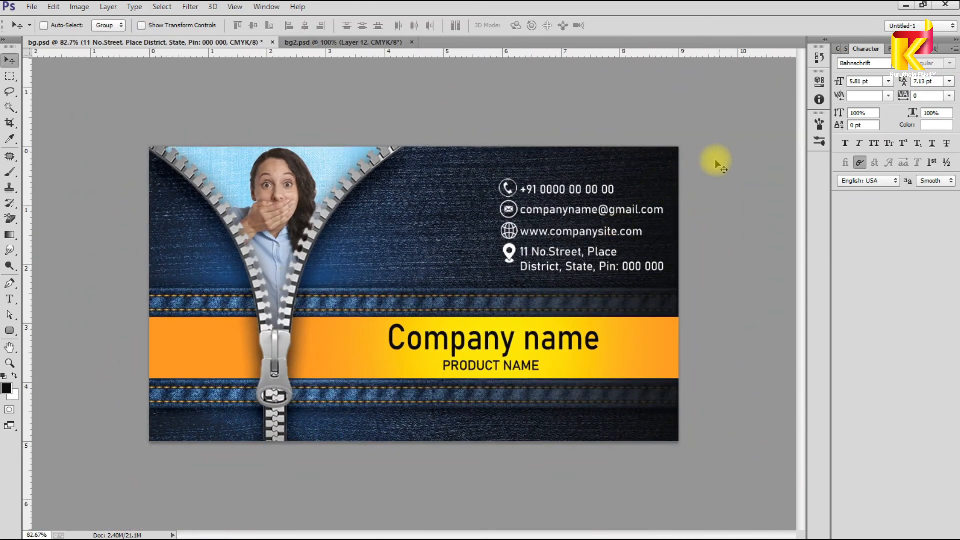
{"action": "key", "text": "F7"}
{"action": "left_click_drag", "start_coordinate": [703, 160], "coordinate": [479, 270]}
{"action": "left_click_drag", "start_coordinate": [683, 287], "coordinate": [664, 280]}
{"action": "key", "text": "ctrl+t"}
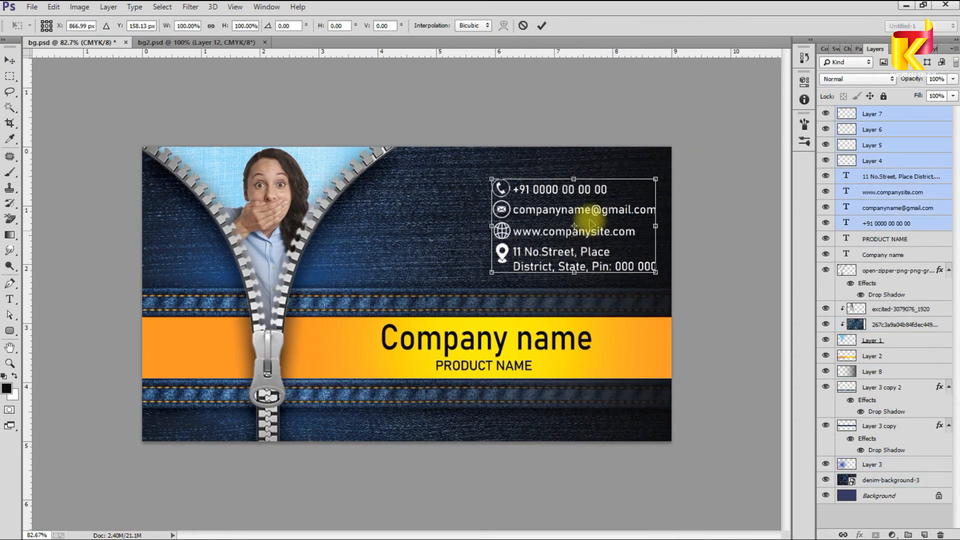
{"action": "left_click_drag", "start_coordinate": [590, 223], "coordinate": [583, 214]}
{"action": "key", "text": "Return"}
Step: Nudge the contact icons slightly left and copy the phone number onto the orange band
{"action": "scroll", "coordinate": [585, 286], "scroll_direction": "down", "scroll_amount": 2}
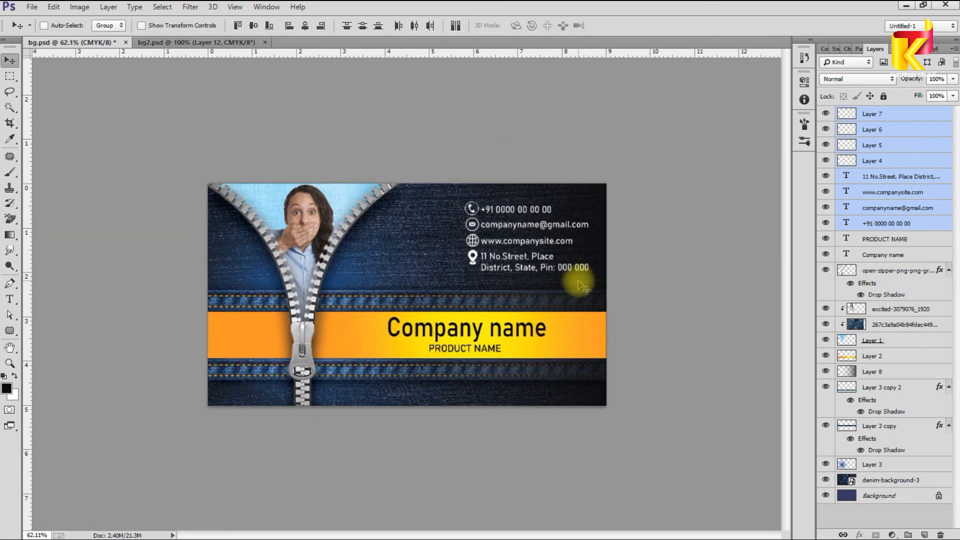
{"action": "scroll", "coordinate": [525, 268], "scroll_direction": "up", "scroll_amount": 2}
{"action": "right_click", "coordinate": [512, 238]}
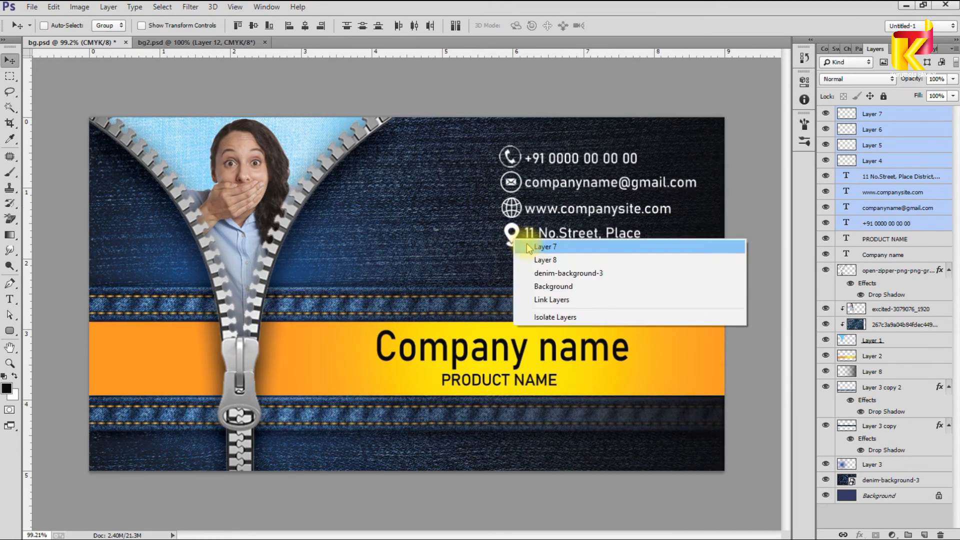
{"action": "left_click", "coordinate": [526, 247]}
{"action": "scroll", "coordinate": [510, 219], "scroll_direction": "up", "scroll_amount": 2}
{"action": "left_click", "coordinate": [512, 196], "text": "ctrl+shift"}
{"action": "left_click", "coordinate": [508, 160], "text": "ctrl+shift"}
{"action": "left_click_drag", "start_coordinate": [511, 137], "coordinate": [503, 137]}
{"action": "scroll", "coordinate": [532, 260], "scroll_direction": "down", "scroll_amount": 5}
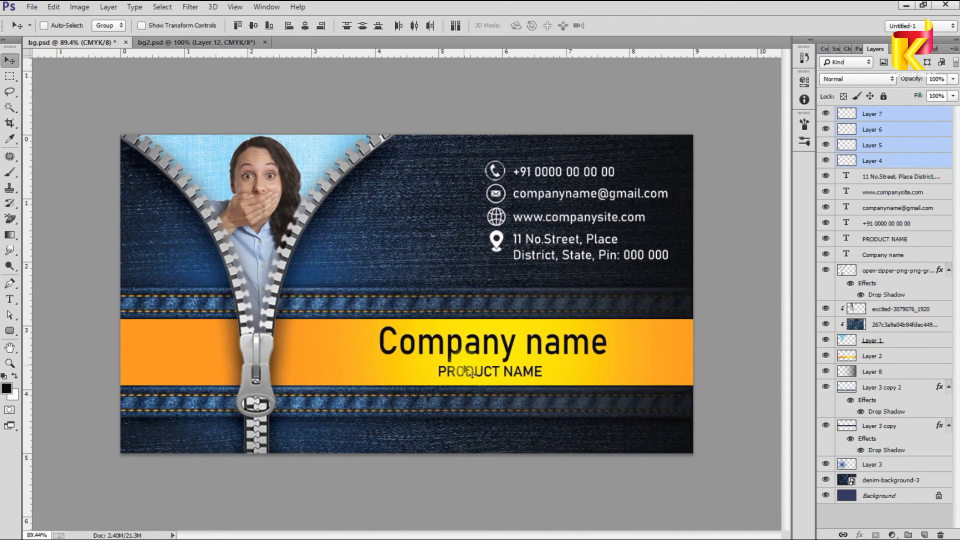
{"action": "left_click_drag", "start_coordinate": [575, 170], "coordinate": [198, 378]}
{"action": "scroll", "coordinate": [197, 378], "scroll_direction": "up", "scroll_amount": 1}
Step: Choose a new foreground colour for the logo
{"action": "key", "text": "i"}
{"action": "scroll", "coordinate": [406, 296], "scroll_direction": "down", "scroll_amount": 1}
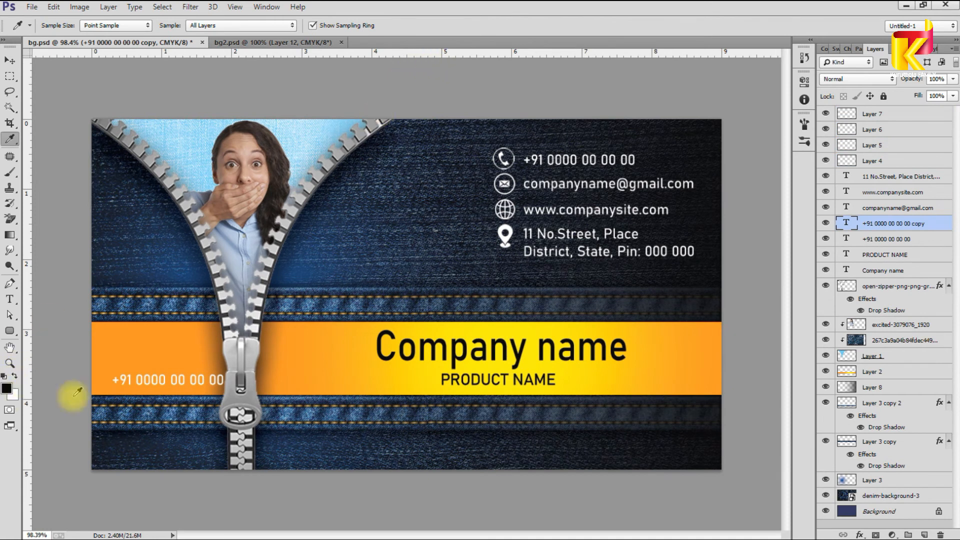
{"action": "left_click", "coordinate": [6, 388]}
{"action": "left_click", "coordinate": [394, 216]}
{"action": "key", "text": "v"}
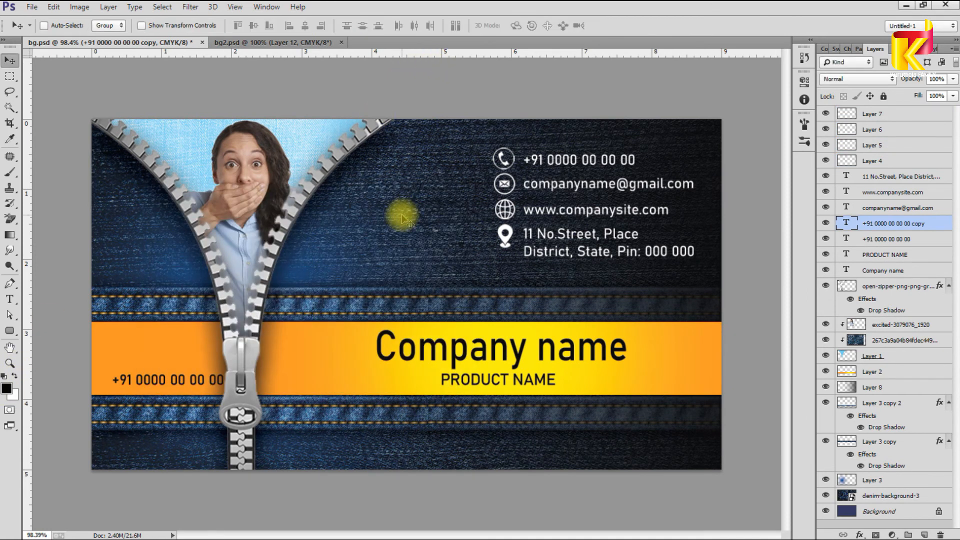
{"action": "scroll", "coordinate": [403, 217], "scroll_direction": "up", "scroll_amount": 5}
{"action": "scroll", "coordinate": [457, 345], "scroll_direction": "left", "scroll_amount": 5}
Step: Retype the copied phone text on the band as 'Your Logo' and reposition it
{"action": "double_click", "coordinate": [456, 345]}
{"action": "type", "text": "Log"}
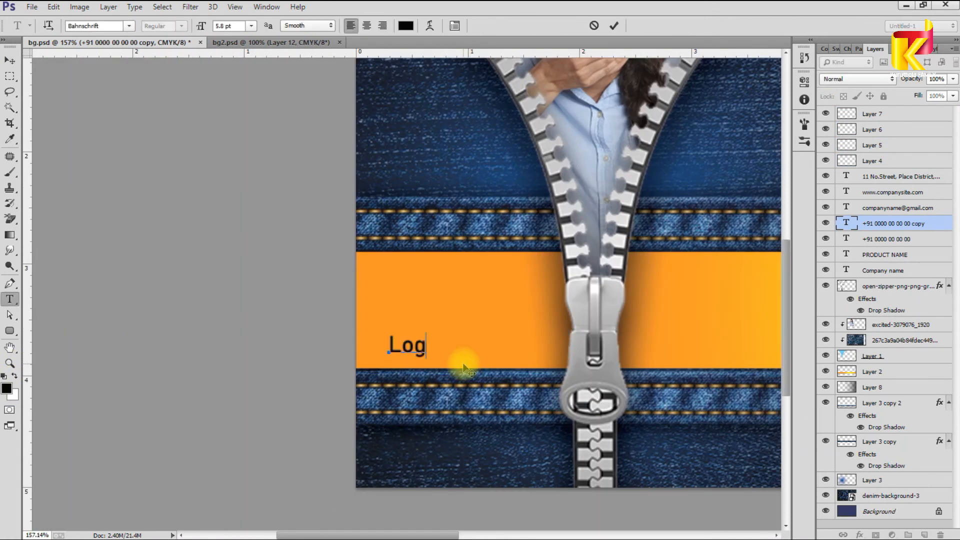
{"action": "type", "text": "o"}
{"action": "key", "text": "ctrl+Return"}
{"action": "left_click_drag", "start_coordinate": [467, 369], "coordinate": [419, 350]}
{"action": "left_click", "coordinate": [422, 340]}
{"action": "type", "text": "Your"}
{"action": "key", "text": "ctrl+Return"}
Step: Draw a square above 'Your Logo' on a new layer and fill it black
{"action": "key", "text": "m"}
{"action": "left_click_drag", "start_coordinate": [418, 272], "coordinate": [469, 323]}
{"action": "key", "text": "ctrl+shift+n"}
{"action": "key", "text": "Return"}
{"action": "key", "text": "alt+BackSpace"}
Step: Offset part of the black square to form the two-square logo mark
{"action": "right_click", "coordinate": [456, 302]}
{"action": "left_click", "coordinate": [480, 197]}
{"action": "left_click_drag", "start_coordinate": [469, 271], "coordinate": [462, 299]}
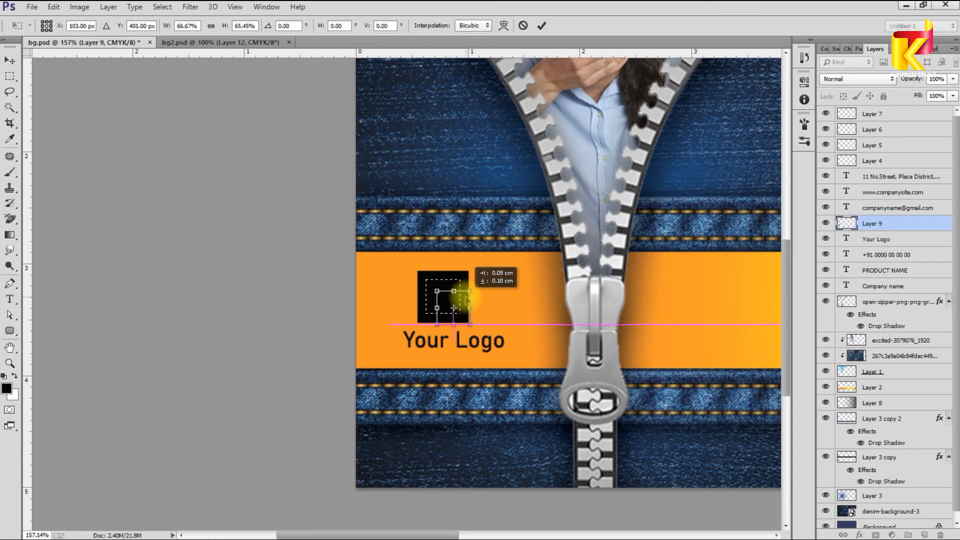
{"action": "key", "text": "Return"}
{"action": "scroll", "coordinate": [456, 300], "scroll_direction": "up", "scroll_amount": 4}
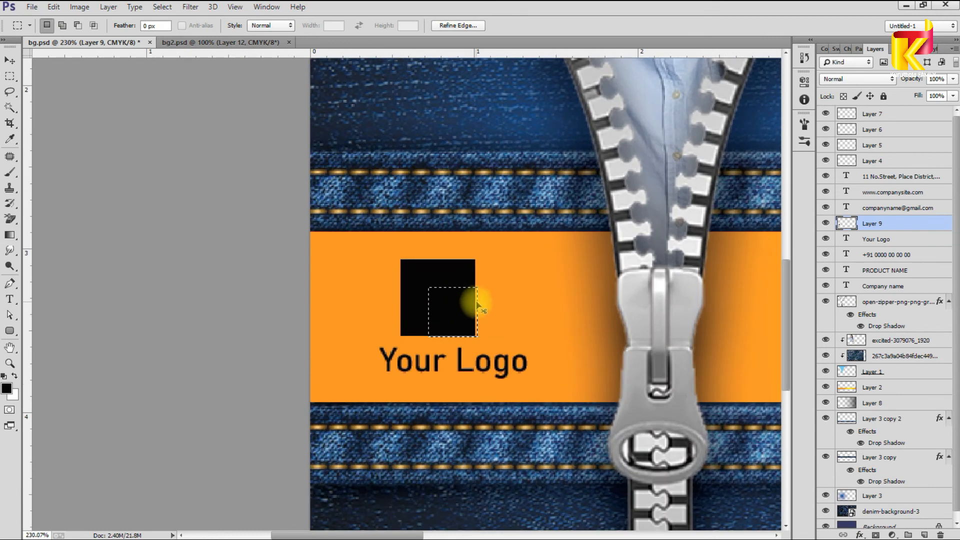
{"action": "key", "text": "ctrl+t"}
{"action": "left_click_drag", "start_coordinate": [455, 302], "coordinate": [476, 272]}
{"action": "key", "text": "Return"}
{"action": "key", "text": "v"}
{"action": "scroll", "coordinate": [502, 336], "scroll_direction": "down", "scroll_amount": 12}
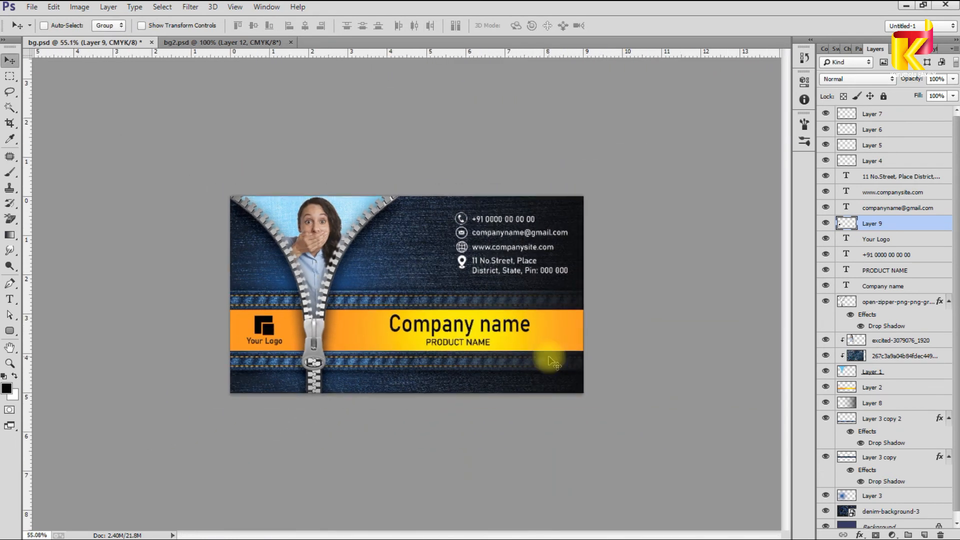
{"action": "key", "text": "ctrl+minus"}
{"action": "scroll", "coordinate": [575, 361], "scroll_direction": "down", "scroll_amount": 1}
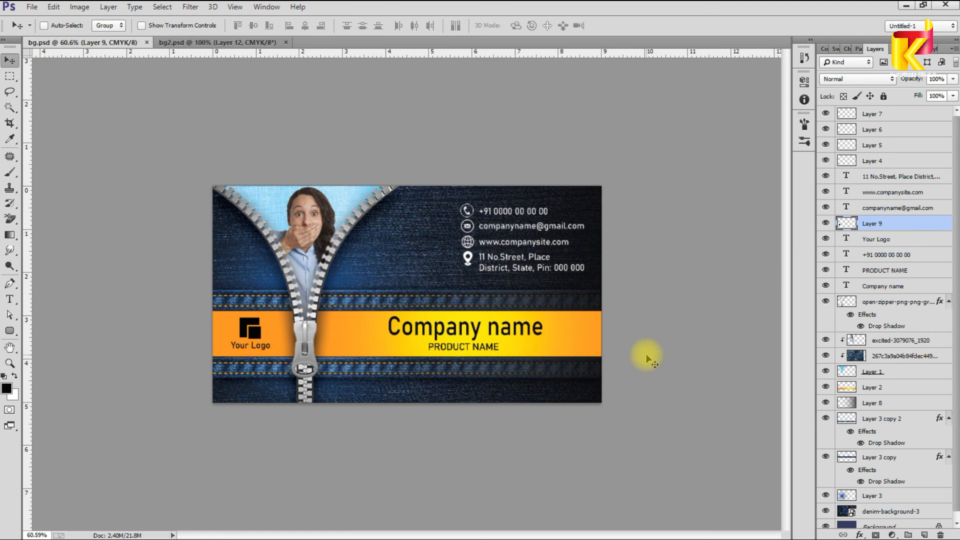
Step: Stamp all visible layers into a merged layer and convert the document to RGB without flattening
{"action": "key", "text": "ctrl+alt+shift+e"}
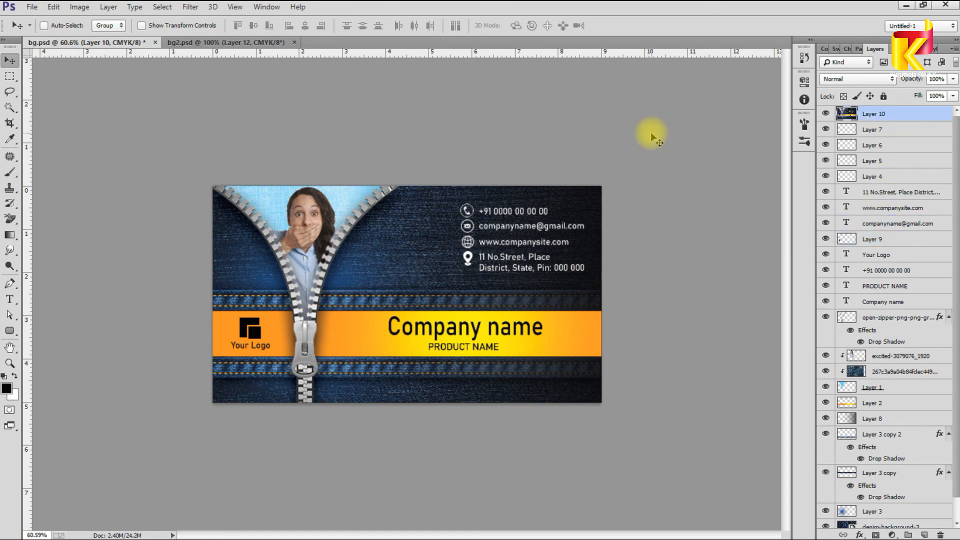
{"action": "left_click", "coordinate": [191, 8]}
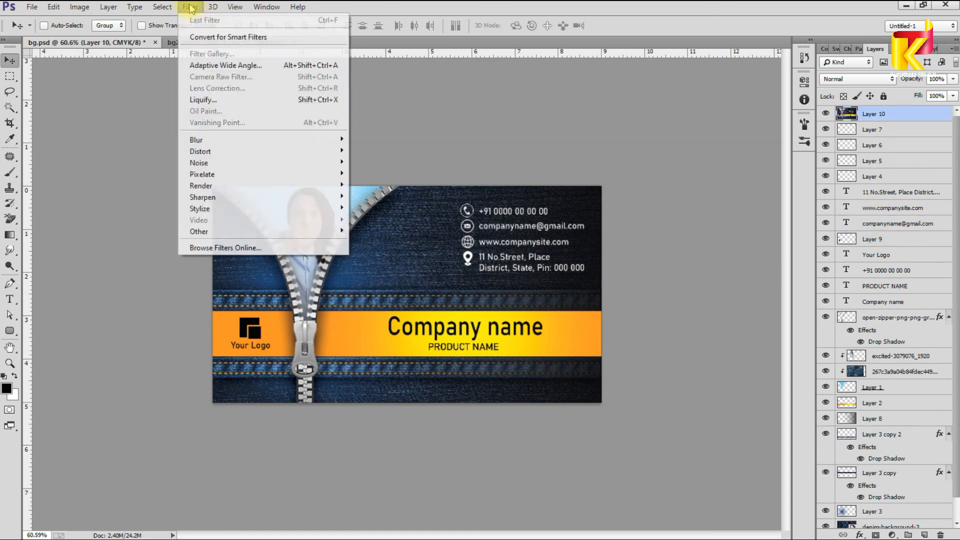
{"action": "left_click", "coordinate": [500, 144]}
{"action": "left_click", "coordinate": [79, 7]}
{"action": "mouse_move", "coordinate": [82, 19]}
{"action": "left_click", "coordinate": [247, 71]}
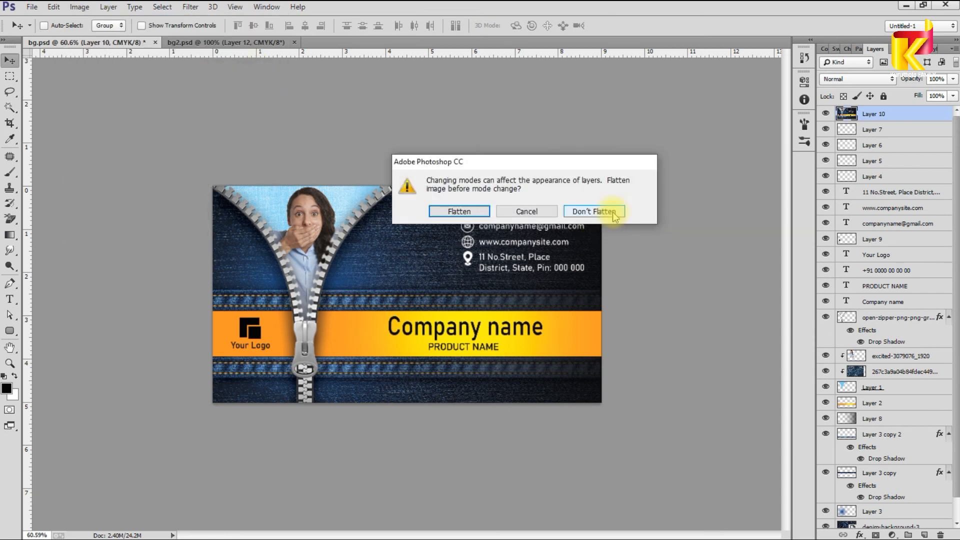
{"action": "left_click", "coordinate": [588, 212]}
Step: Apply Camera Raw to the merged layer with Vibrance +26 and Saturation +27
{"action": "left_click", "coordinate": [191, 7]}
{"action": "left_click", "coordinate": [225, 75]}
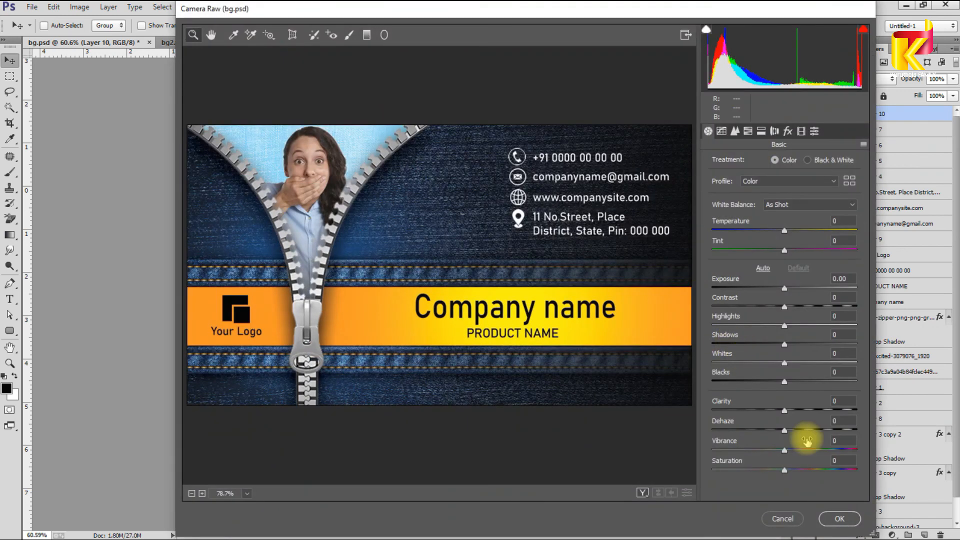
{"action": "left_click", "coordinate": [803, 450]}
{"action": "left_click", "coordinate": [804, 470]}
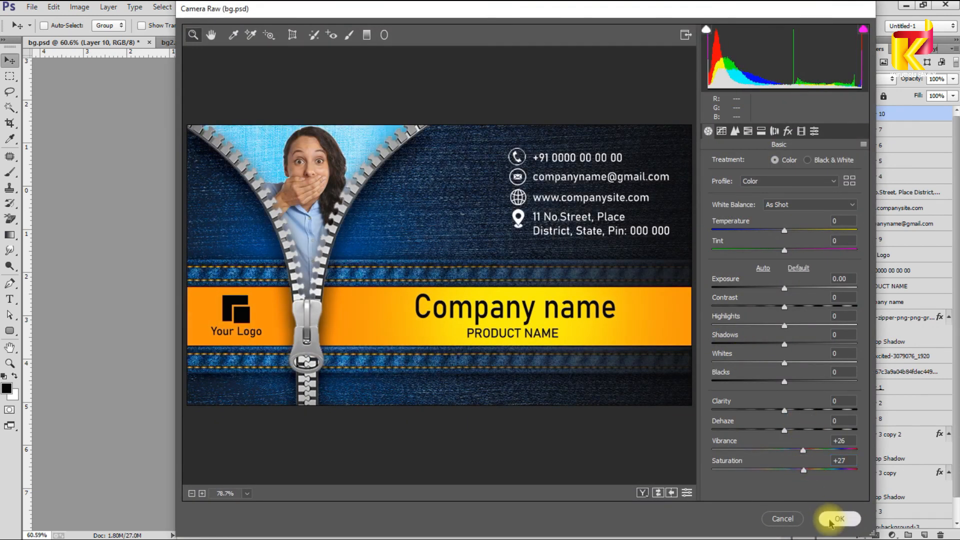
{"action": "left_click", "coordinate": [832, 519]}
{"action": "scroll", "coordinate": [638, 332], "scroll_direction": "up", "scroll_amount": 3}
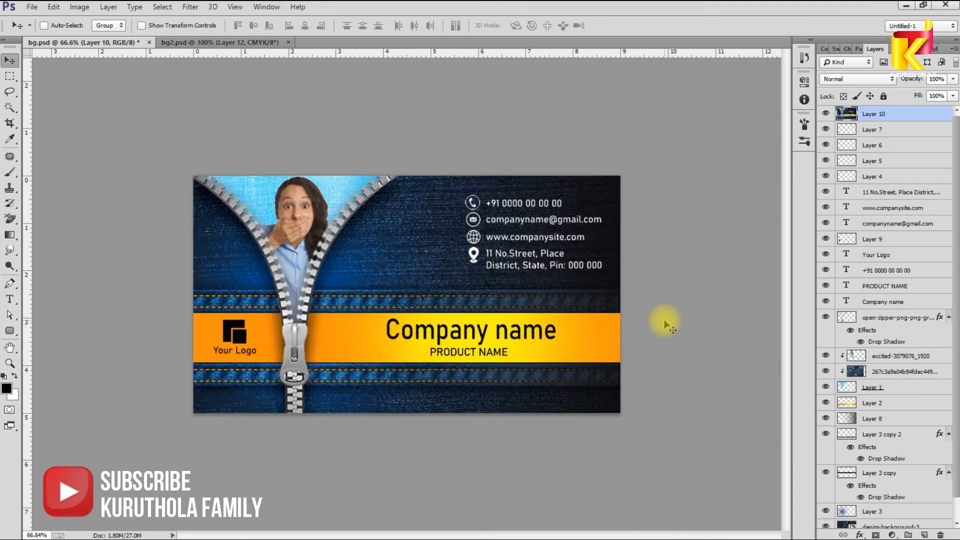
{"action": "key", "text": "Tab"}
{"action": "scroll", "coordinate": [664, 320], "scroll_direction": "up", "scroll_amount": 3}
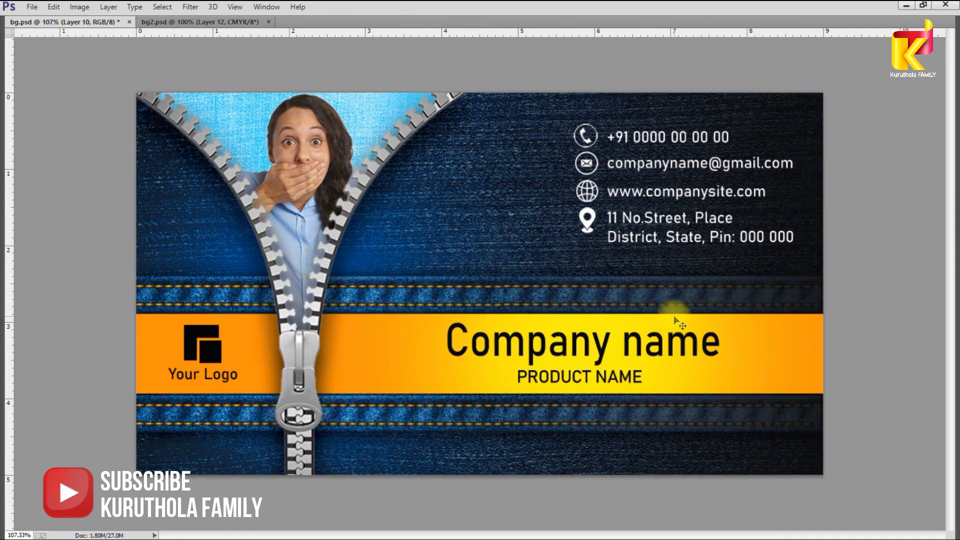